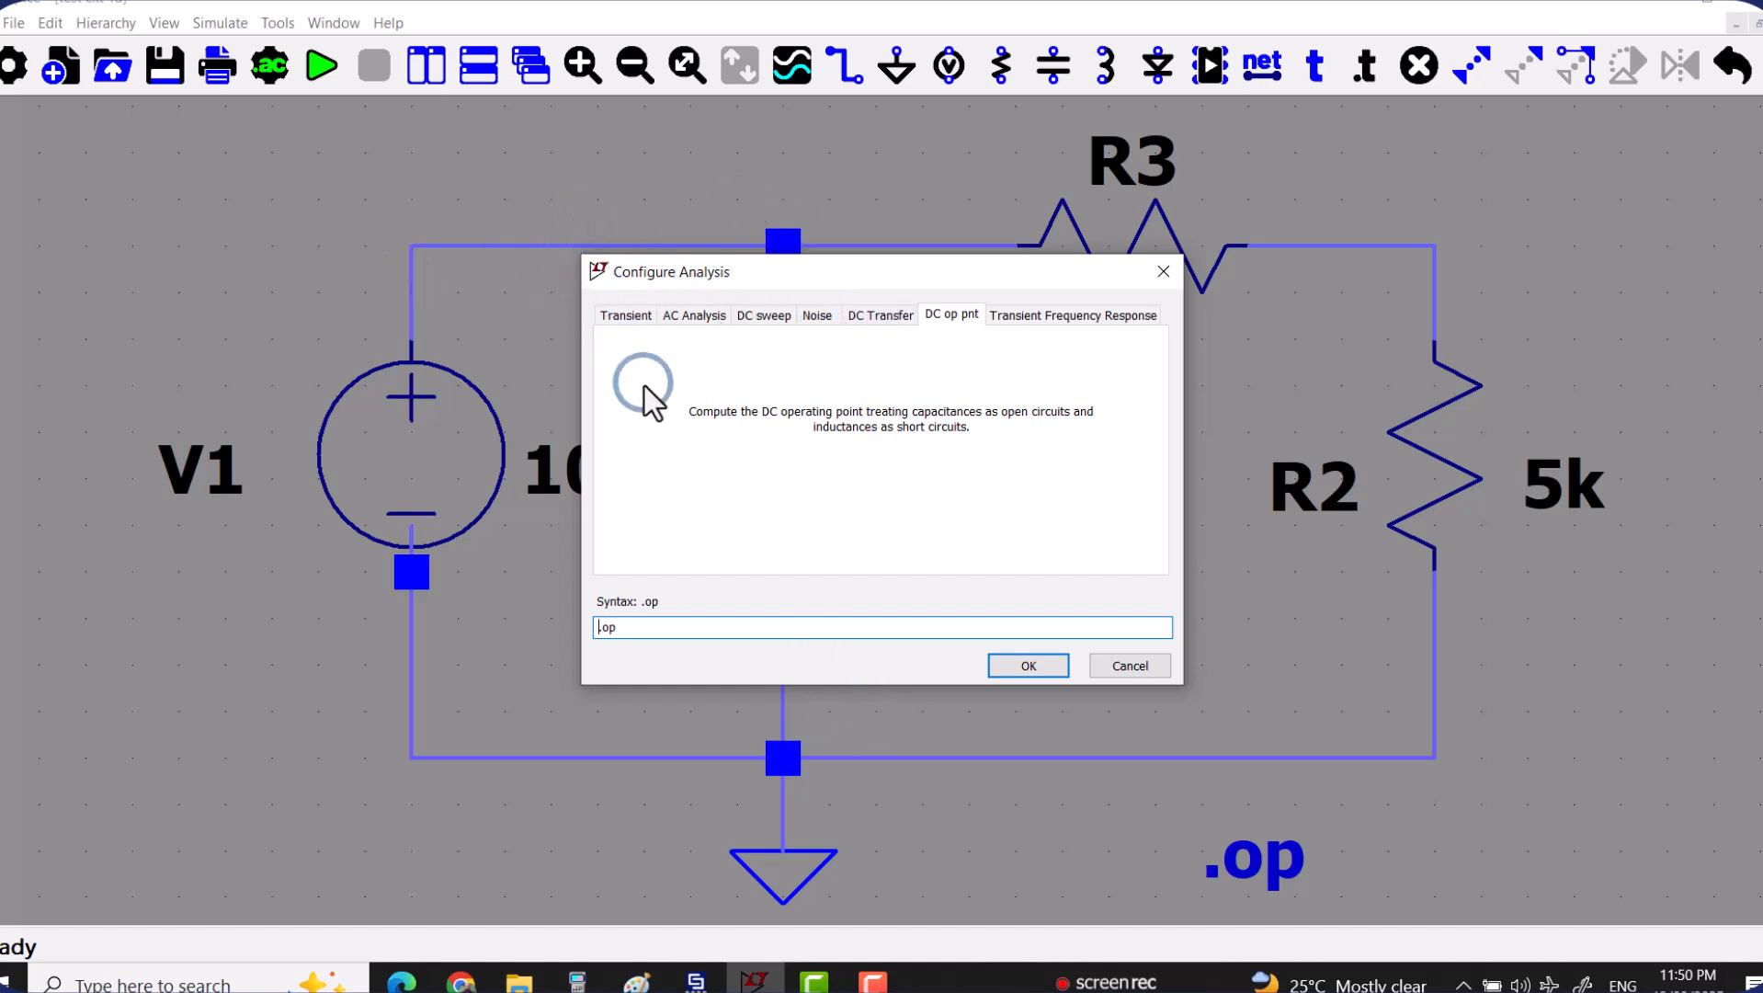
Configure a transient analysis with a stop time of 10m.
{"action": "left_click", "coordinate": [629, 317]}
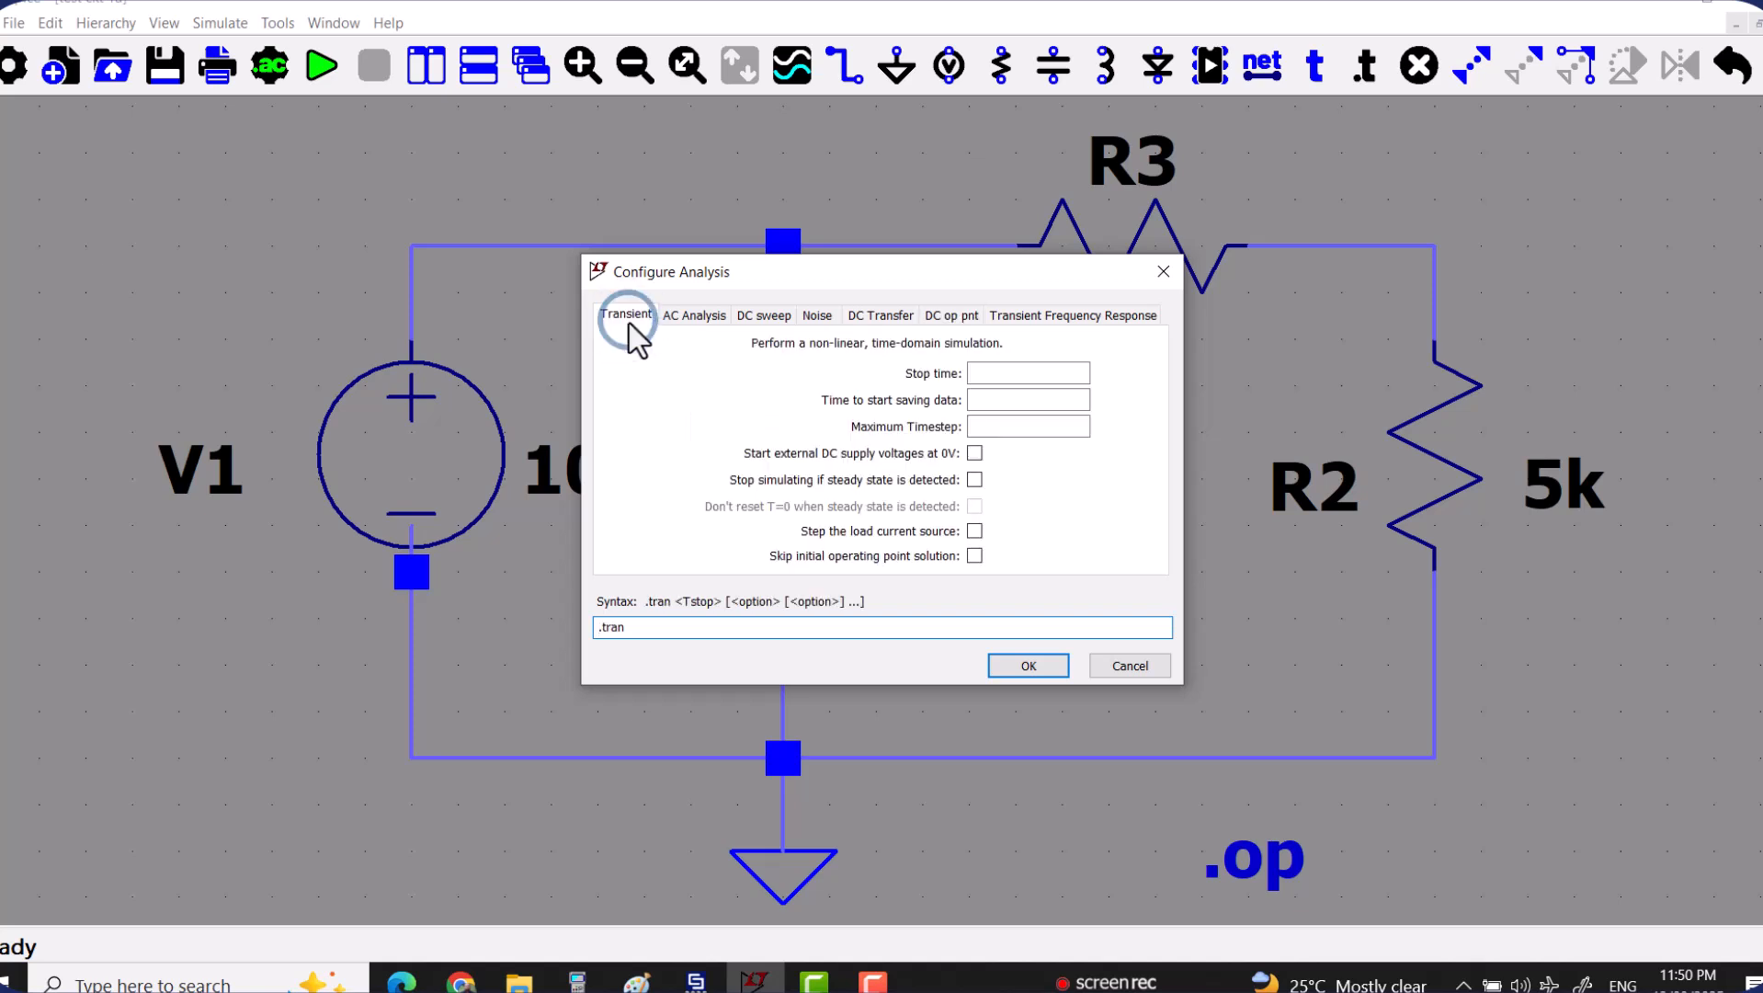
{"action": "left_click_drag", "start_coordinate": [783, 292], "coordinate": [1019, 205]}
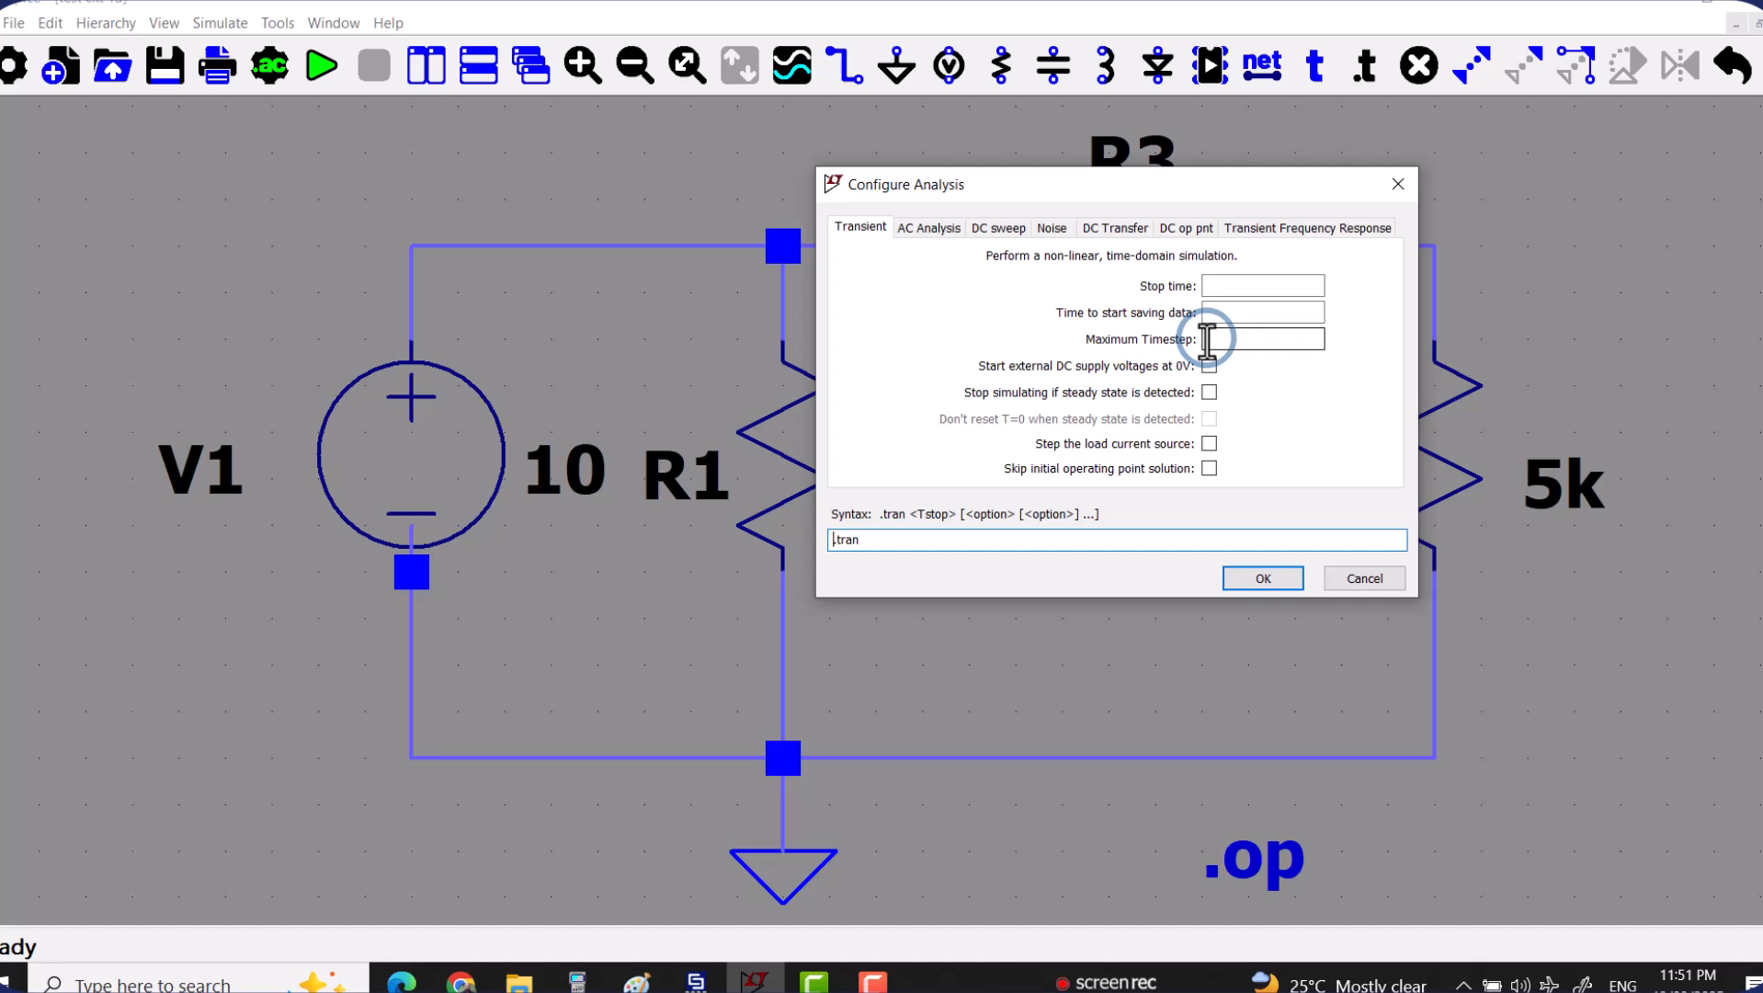
{"action": "left_click", "coordinate": [1244, 283]}
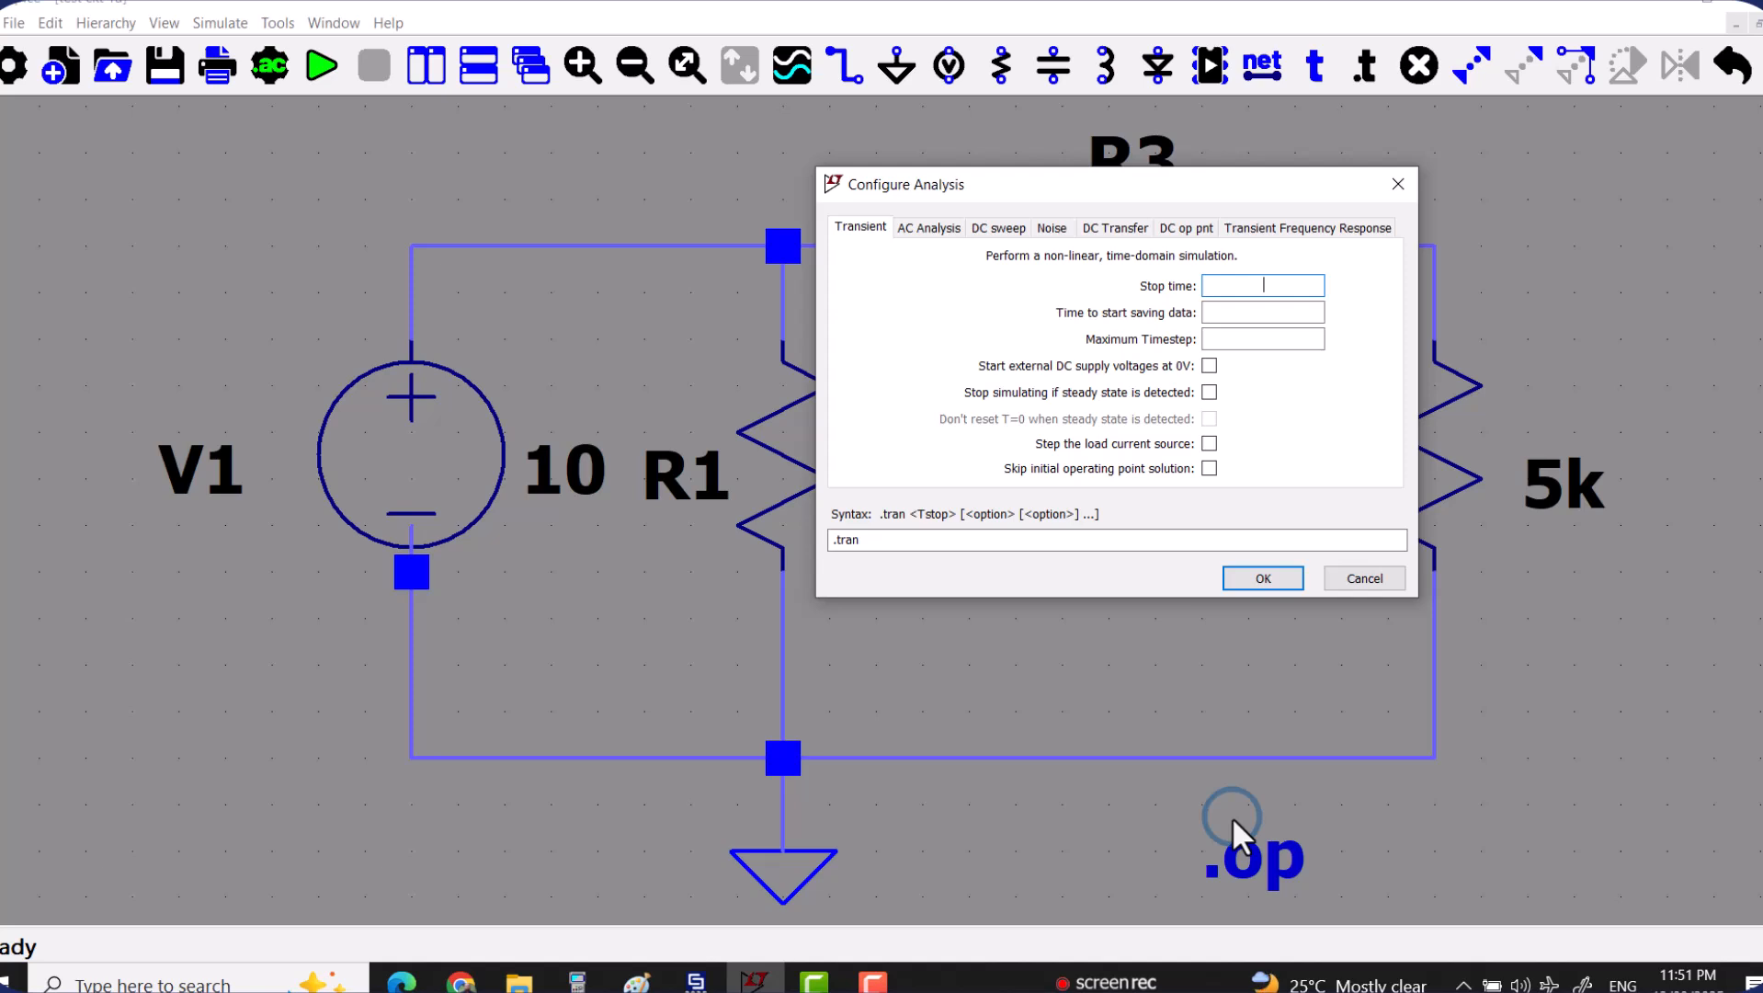
{"action": "type", "text": "10m"}
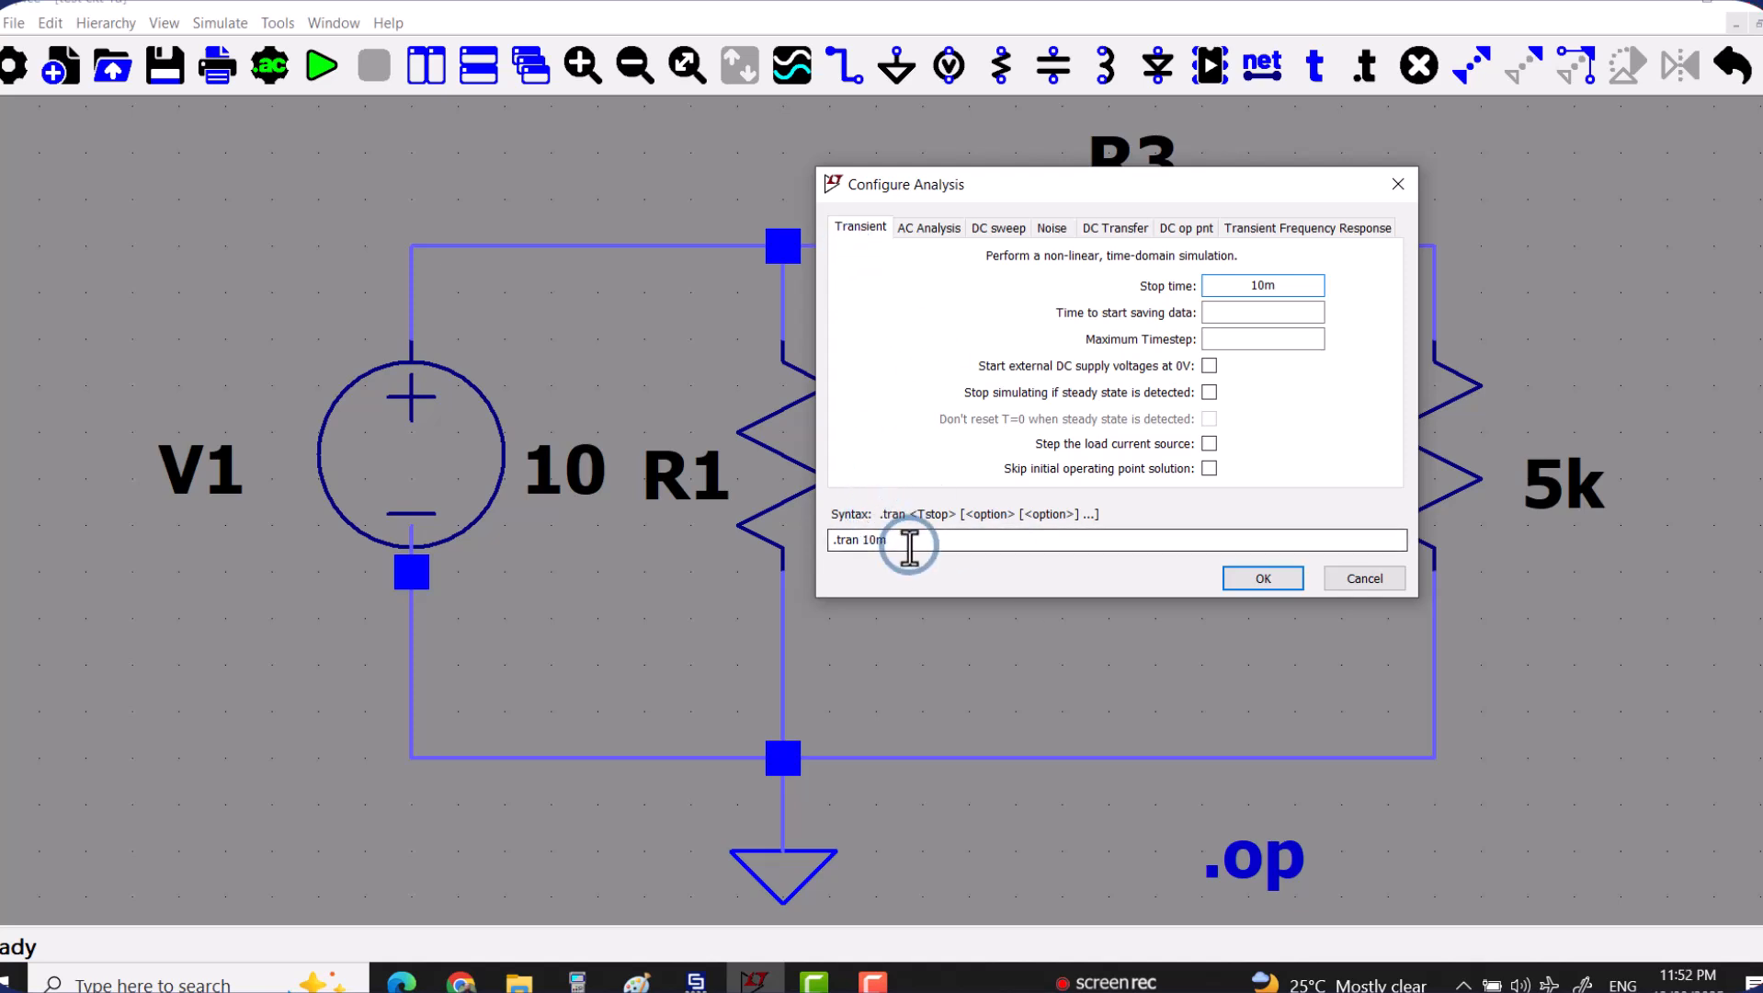
{"action": "left_click", "coordinate": [1247, 581]}
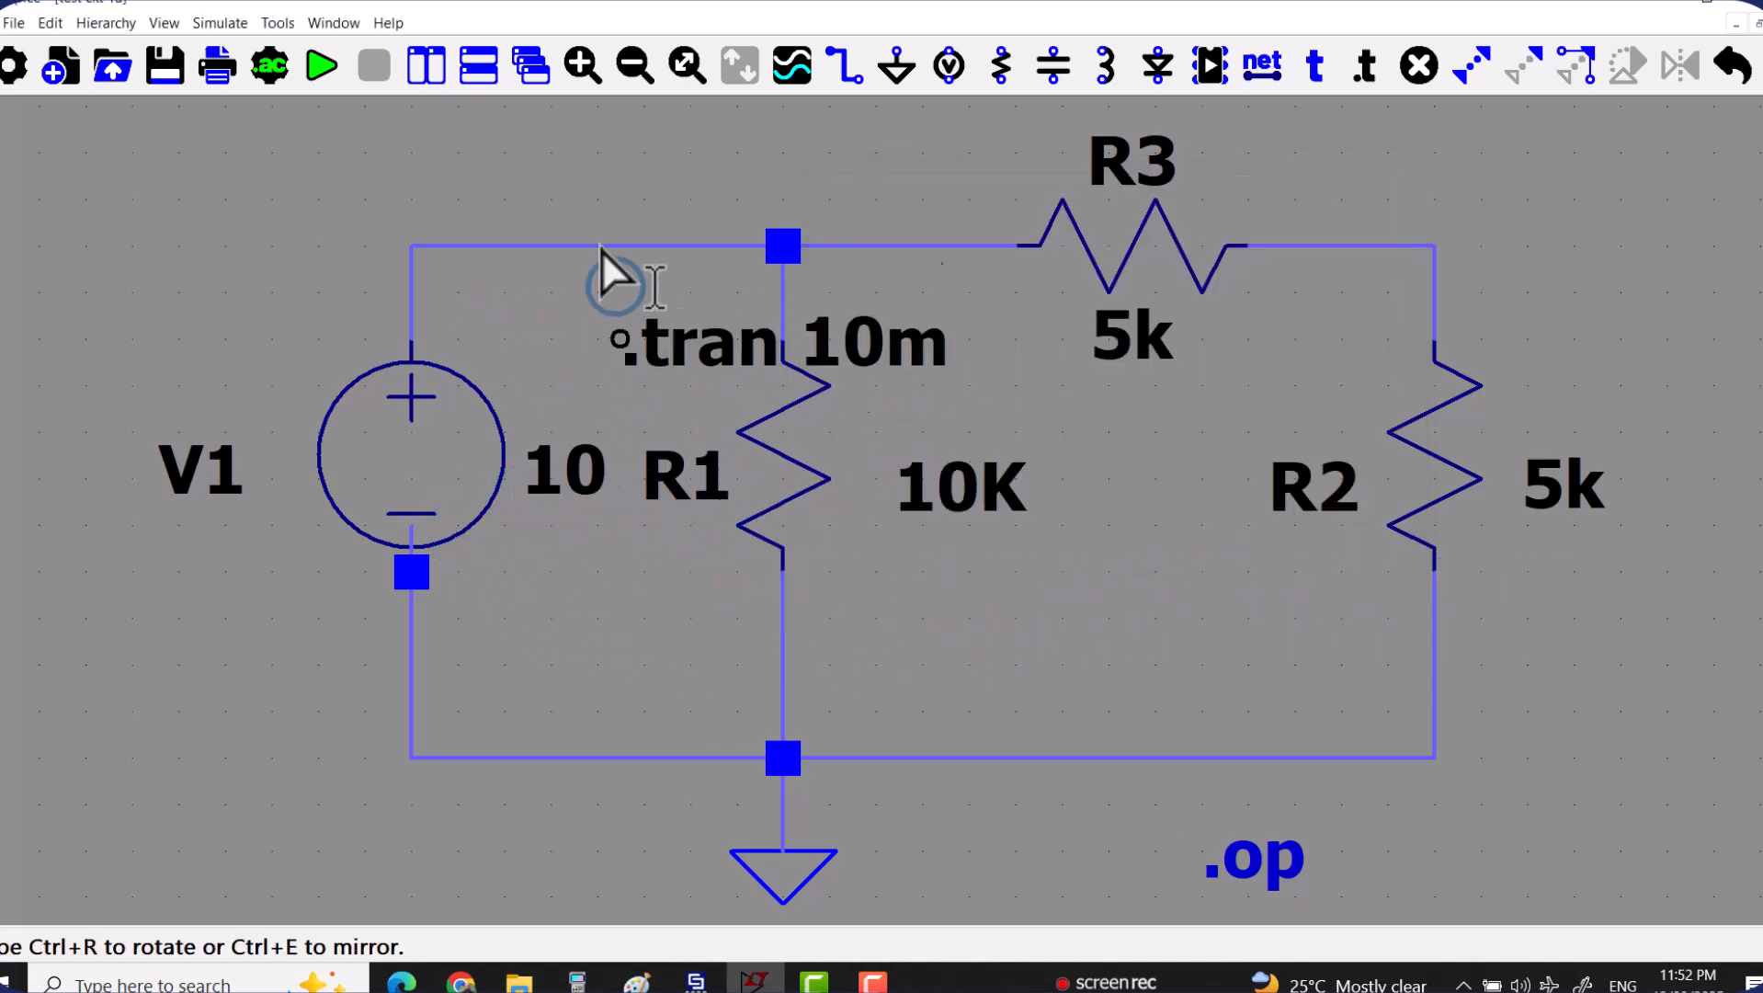
Place the .tran 10m directive above voltage source V1 and run the simulation.
{"action": "left_click", "coordinate": [145, 170]}
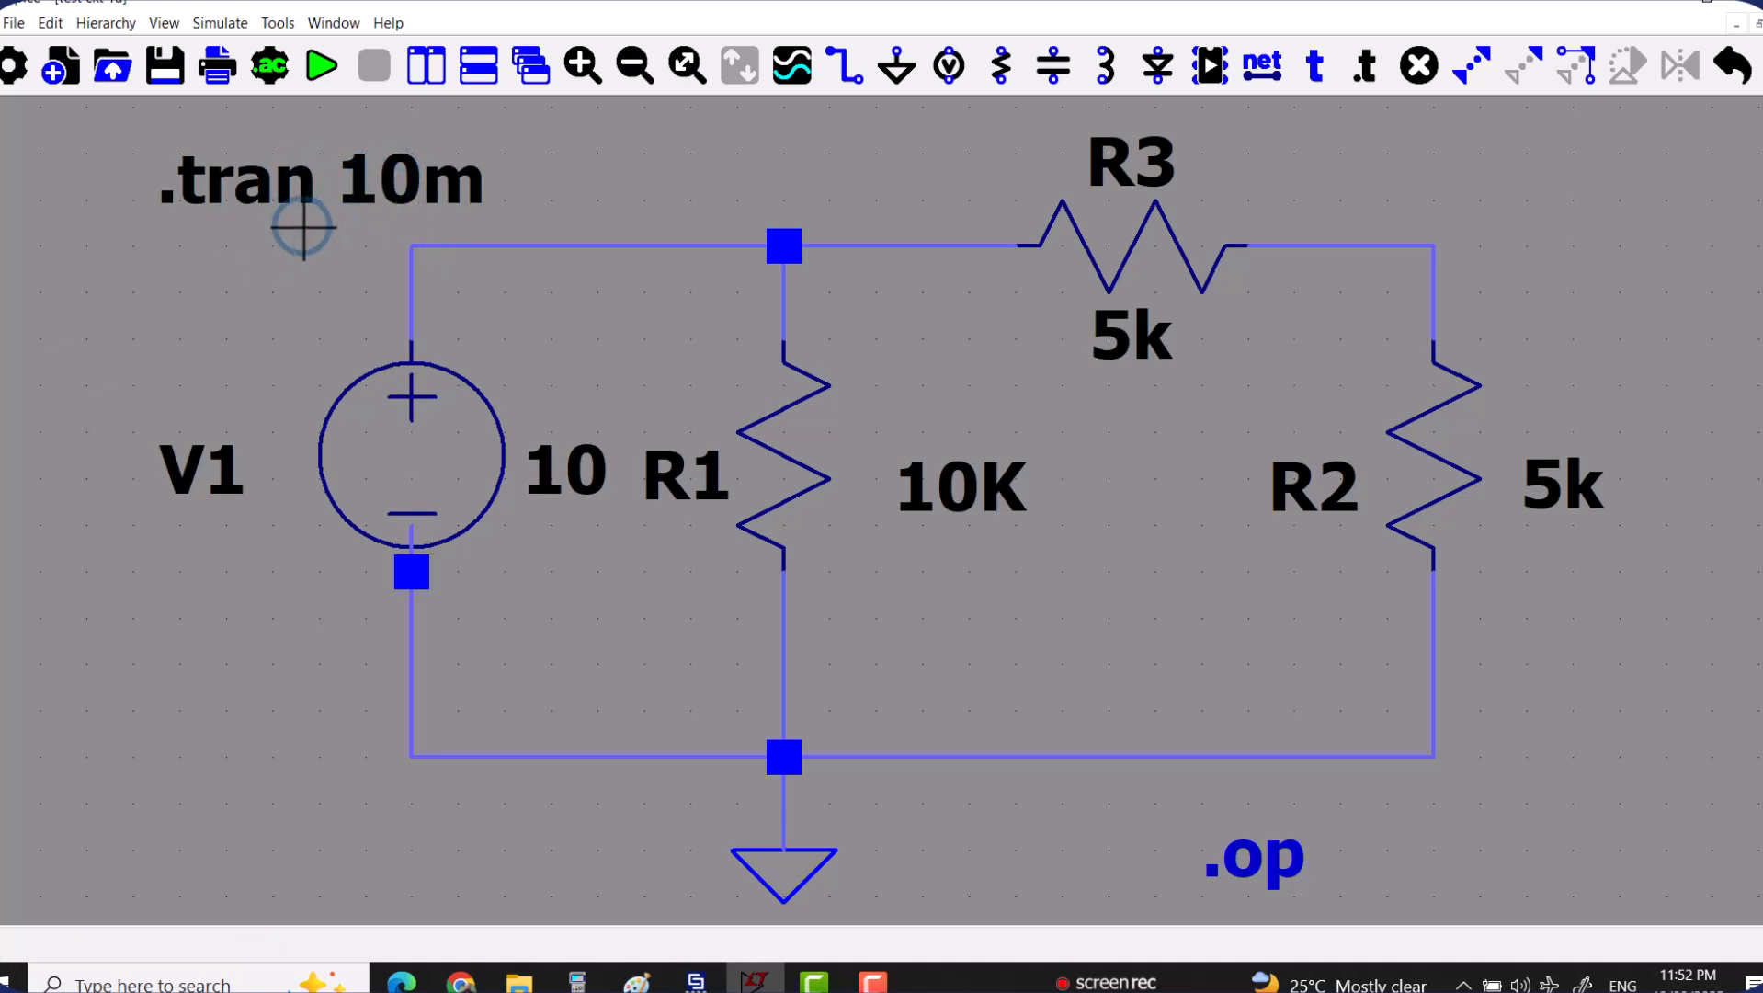
{"action": "left_click", "coordinate": [322, 84]}
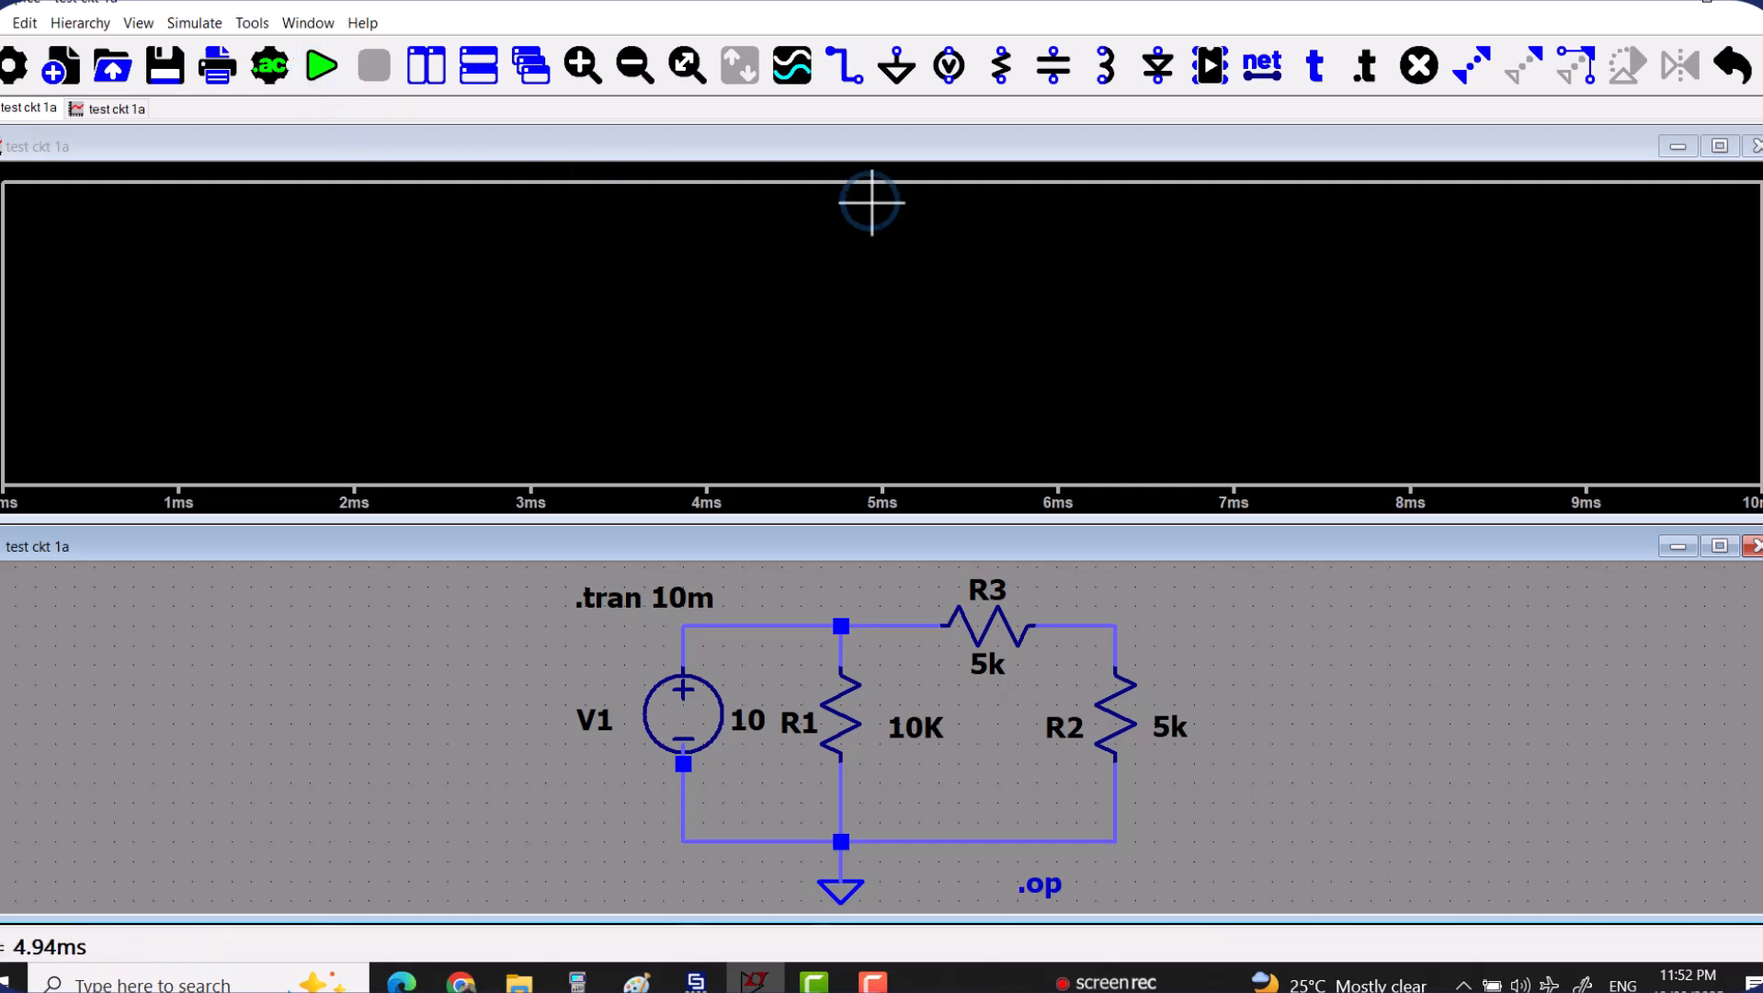
{"action": "left_click", "coordinate": [269, 70]}
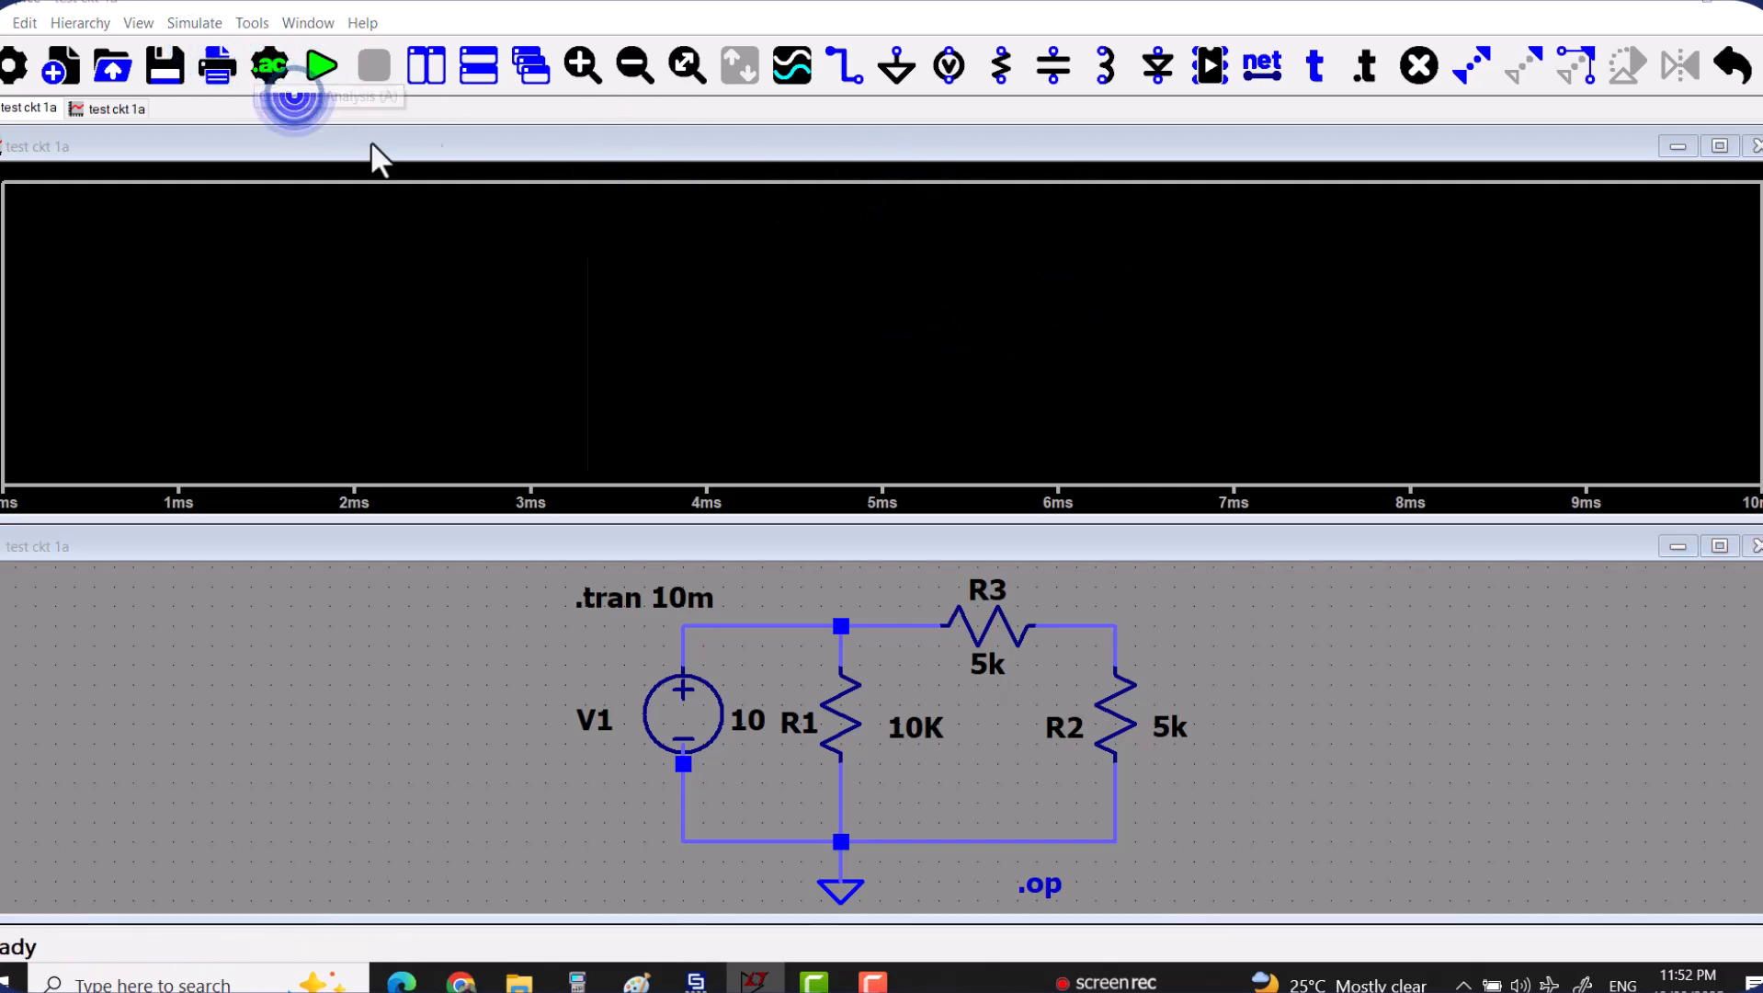
{"action": "left_click", "coordinate": [965, 317]}
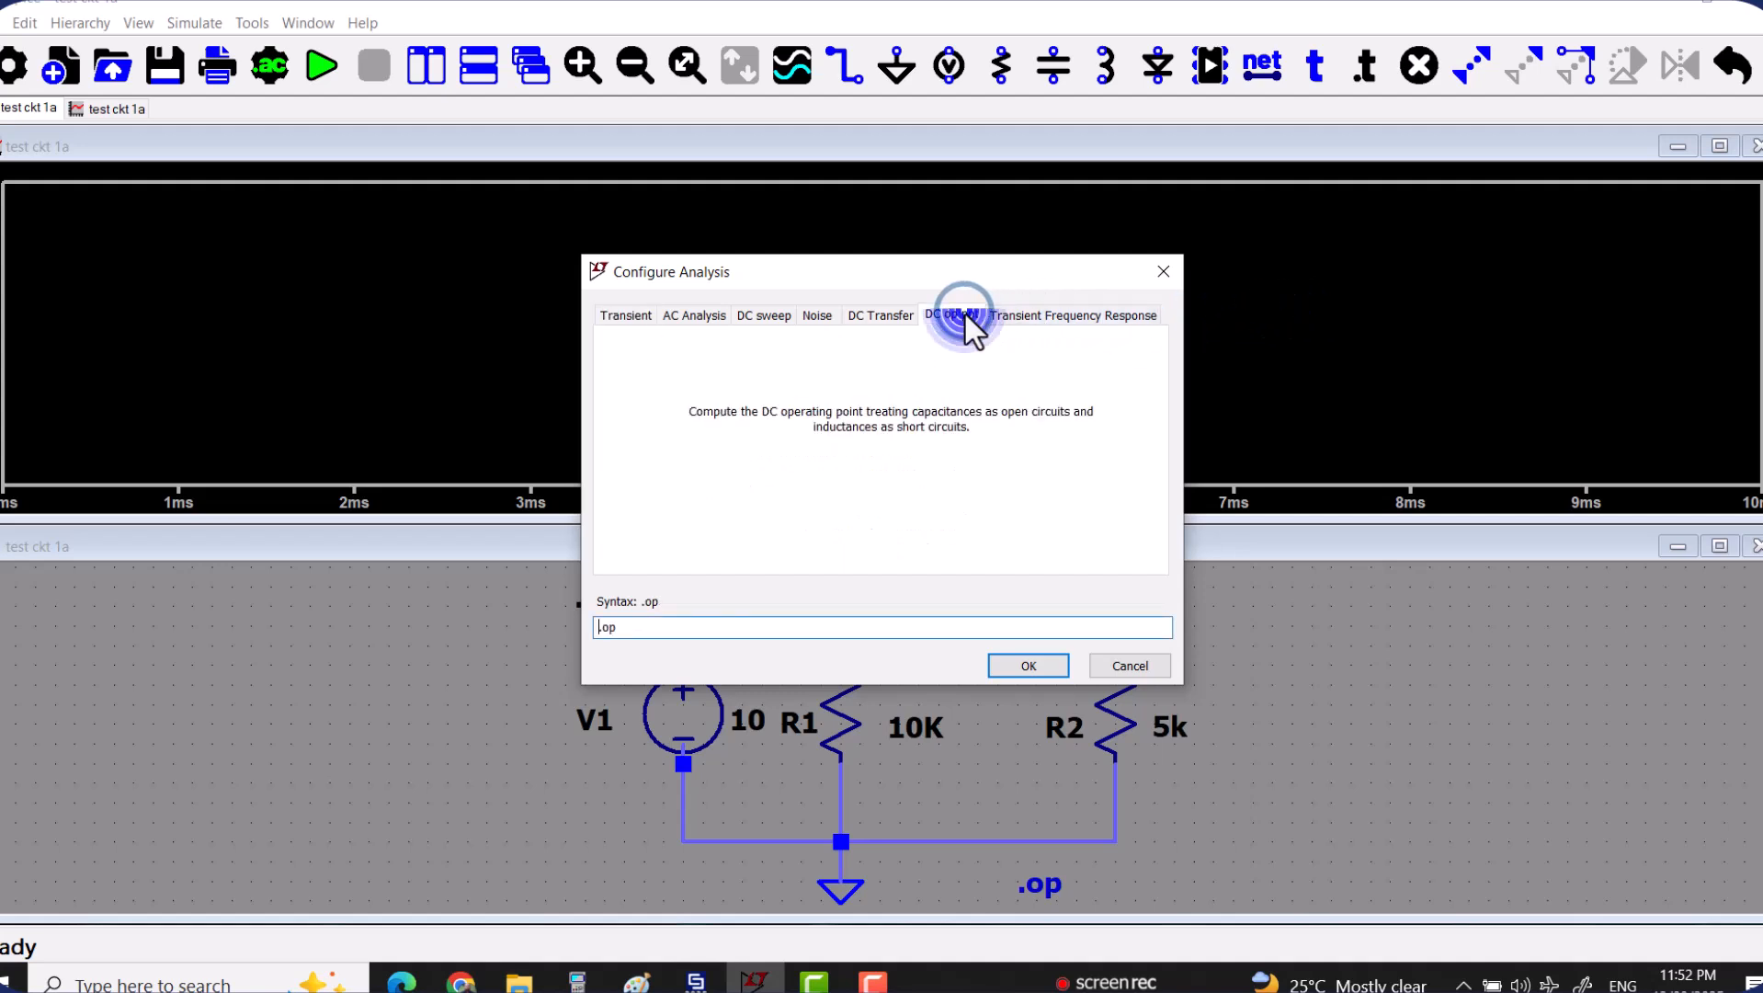
{"action": "left_click", "coordinate": [1160, 273]}
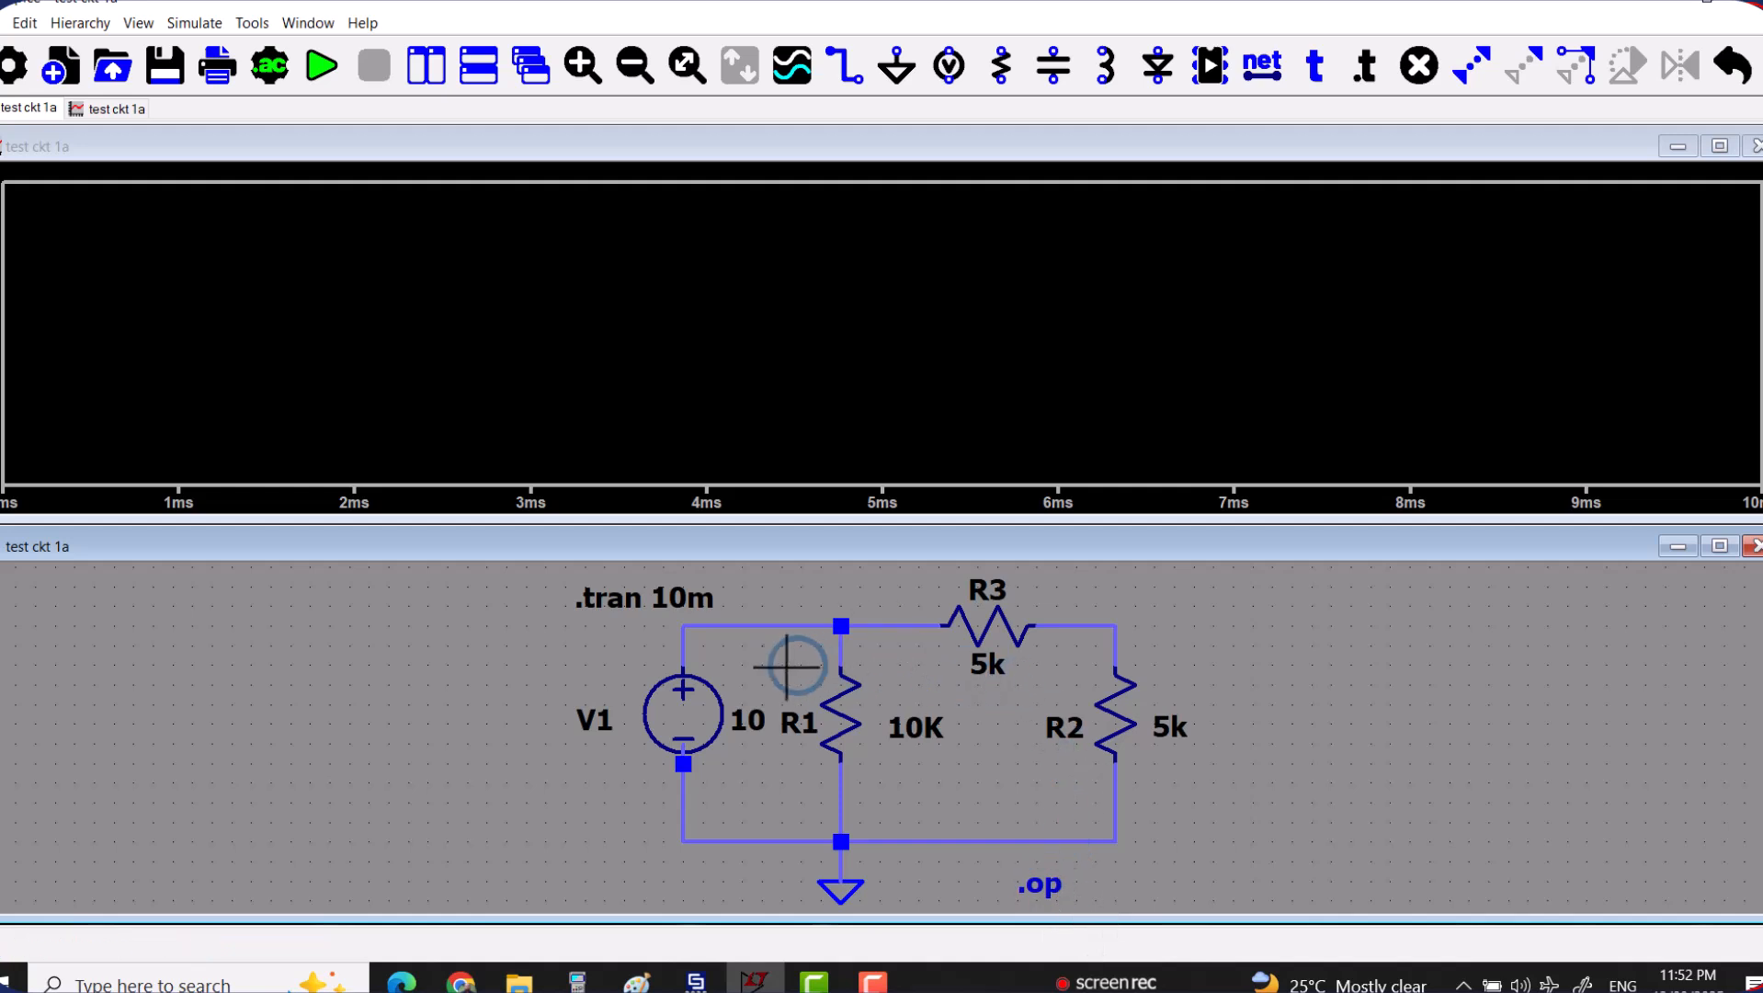
Plot the voltages at the node above R1 and the node joining R3 and R2, plus the current through R3.
{"action": "mouse_move", "coordinate": [765, 625]}
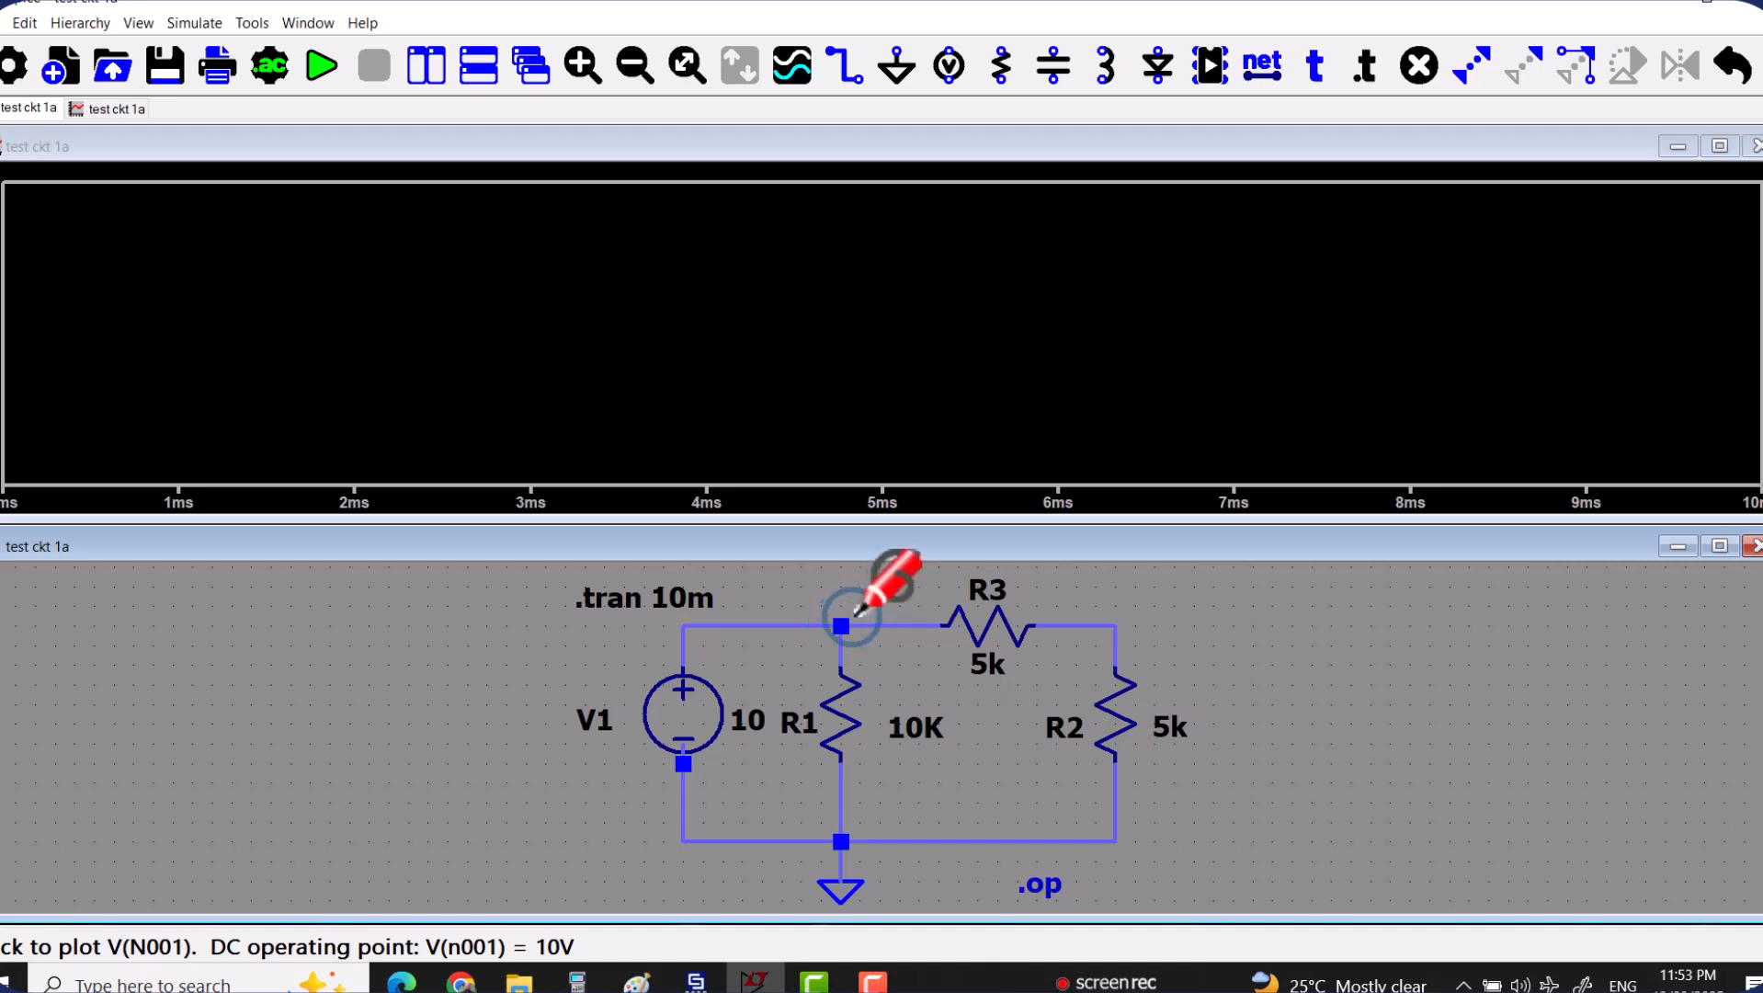
{"action": "left_click", "coordinate": [842, 625]}
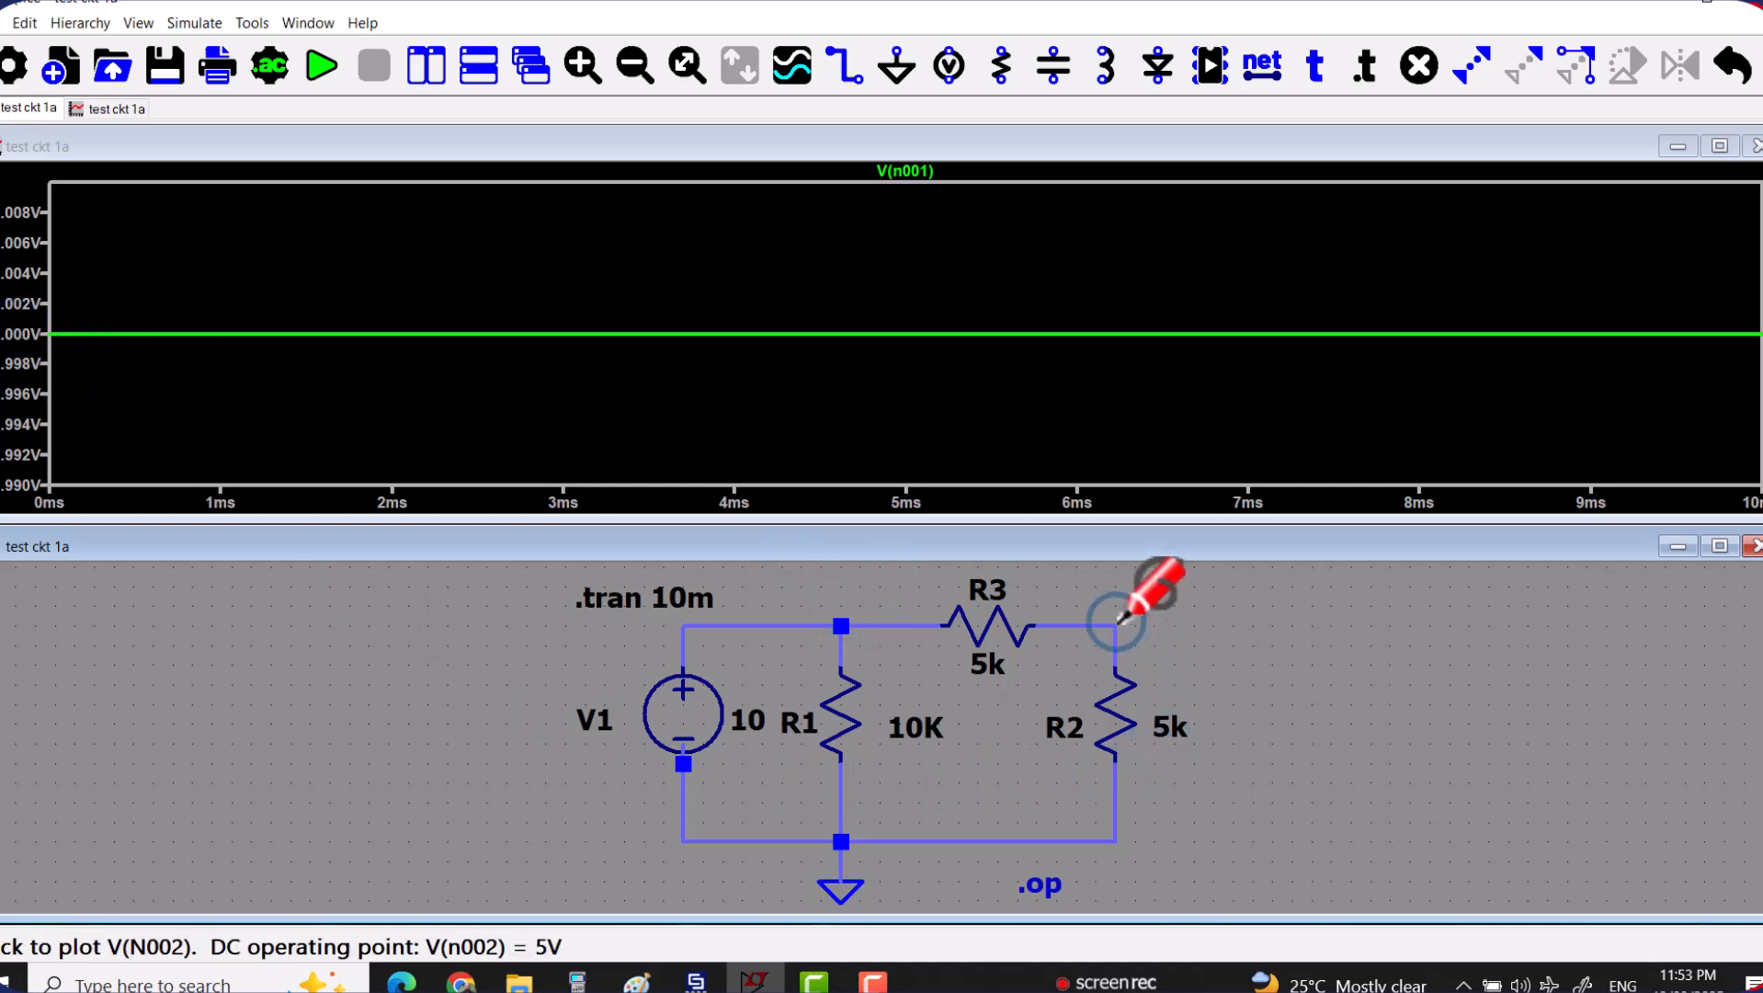
{"action": "left_click", "coordinate": [1116, 625]}
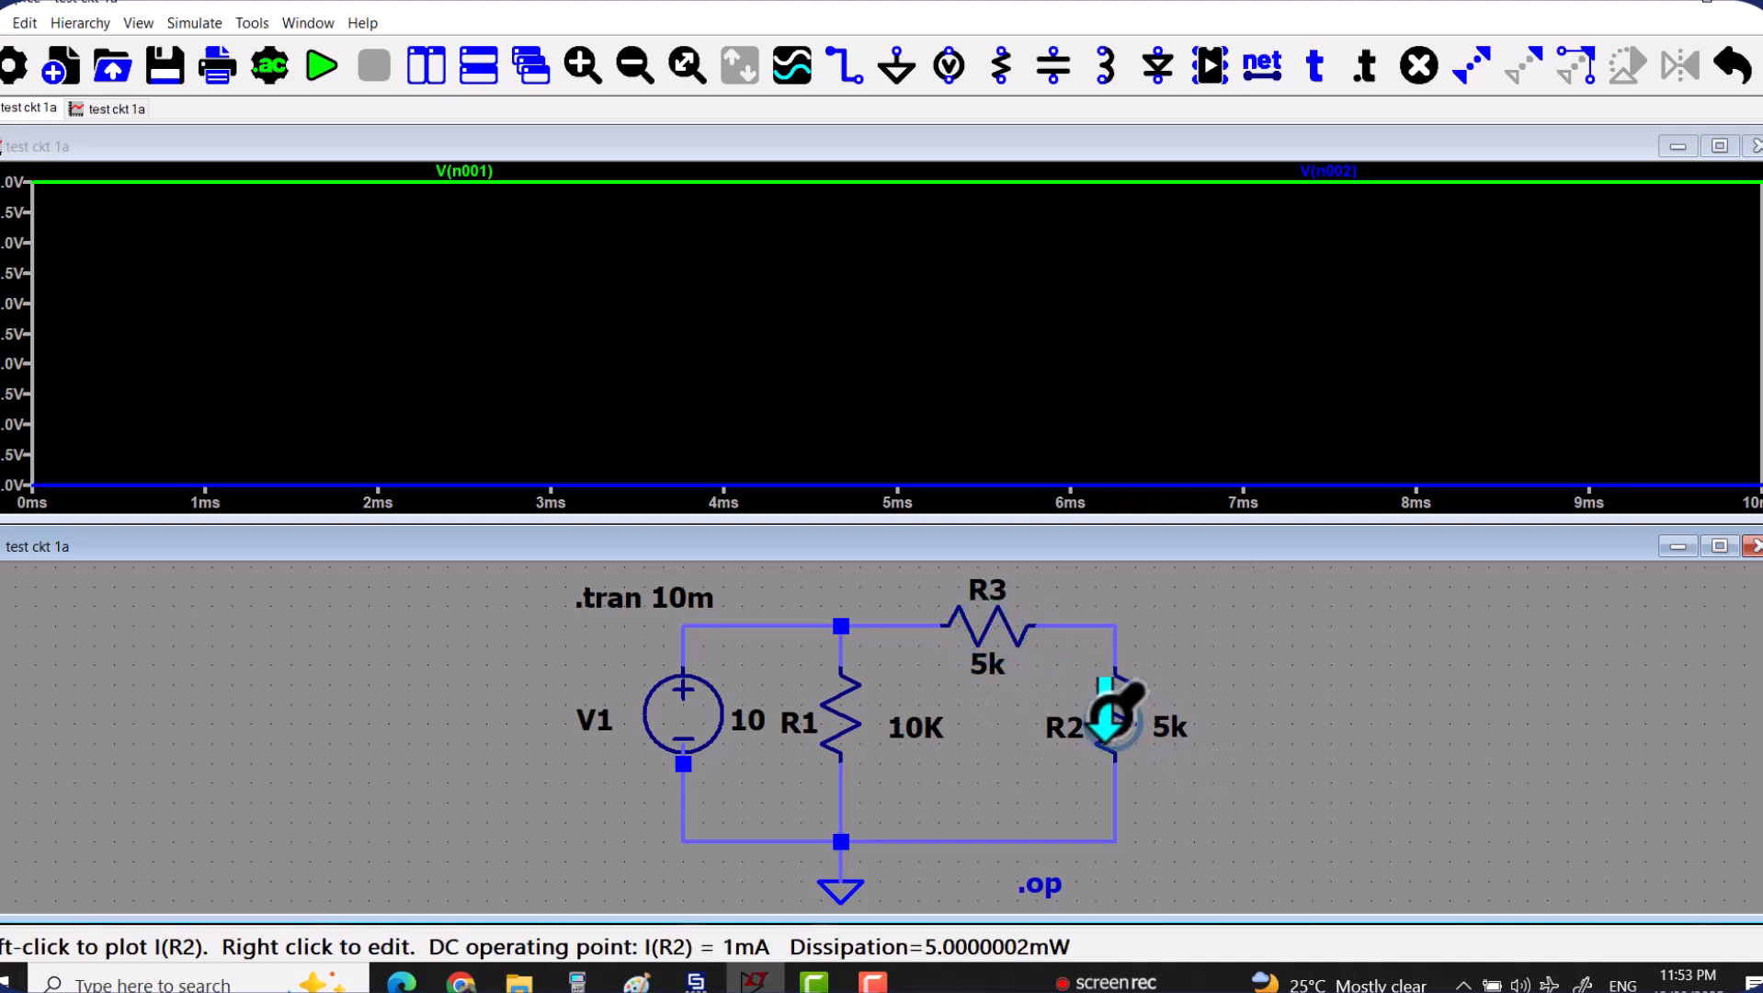
{"action": "left_click", "coordinate": [994, 632]}
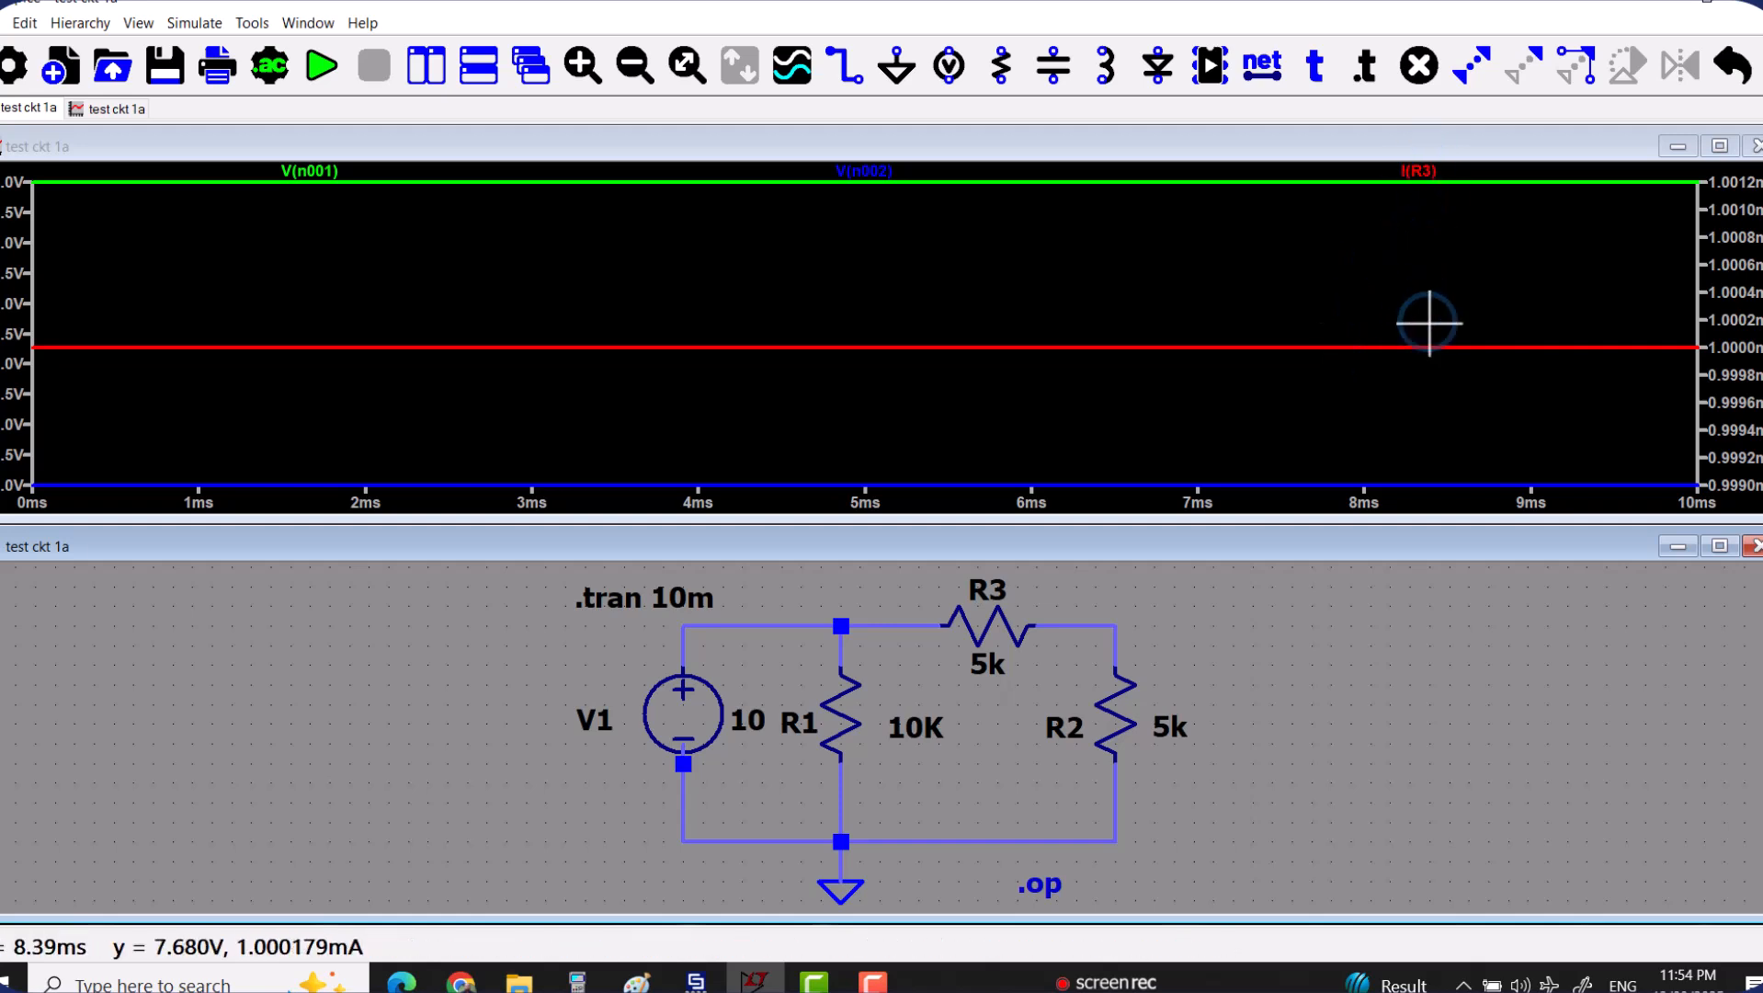
Place a cursor on the I(R3) trace and move the cursor readout window beside resistor R2.
{"action": "right_click", "coordinate": [1413, 175]}
{"action": "left_click", "coordinate": [813, 499]}
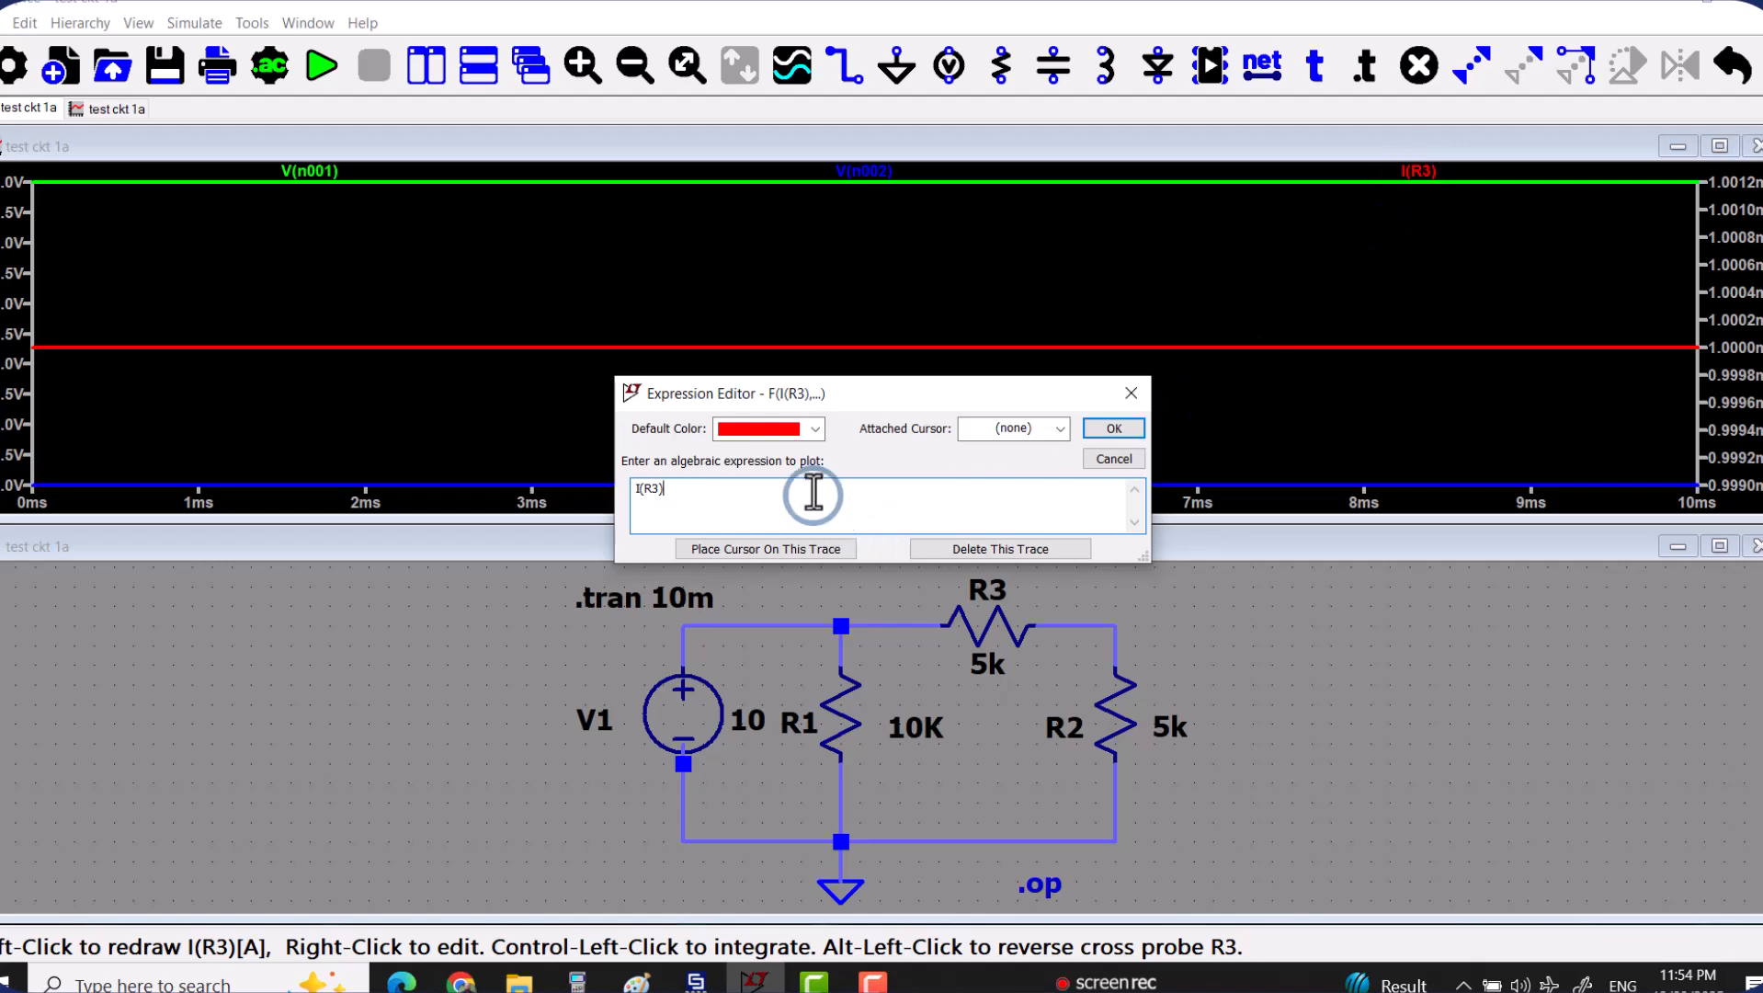
{"action": "left_click", "coordinate": [662, 507]}
{"action": "left_click", "coordinate": [814, 428]}
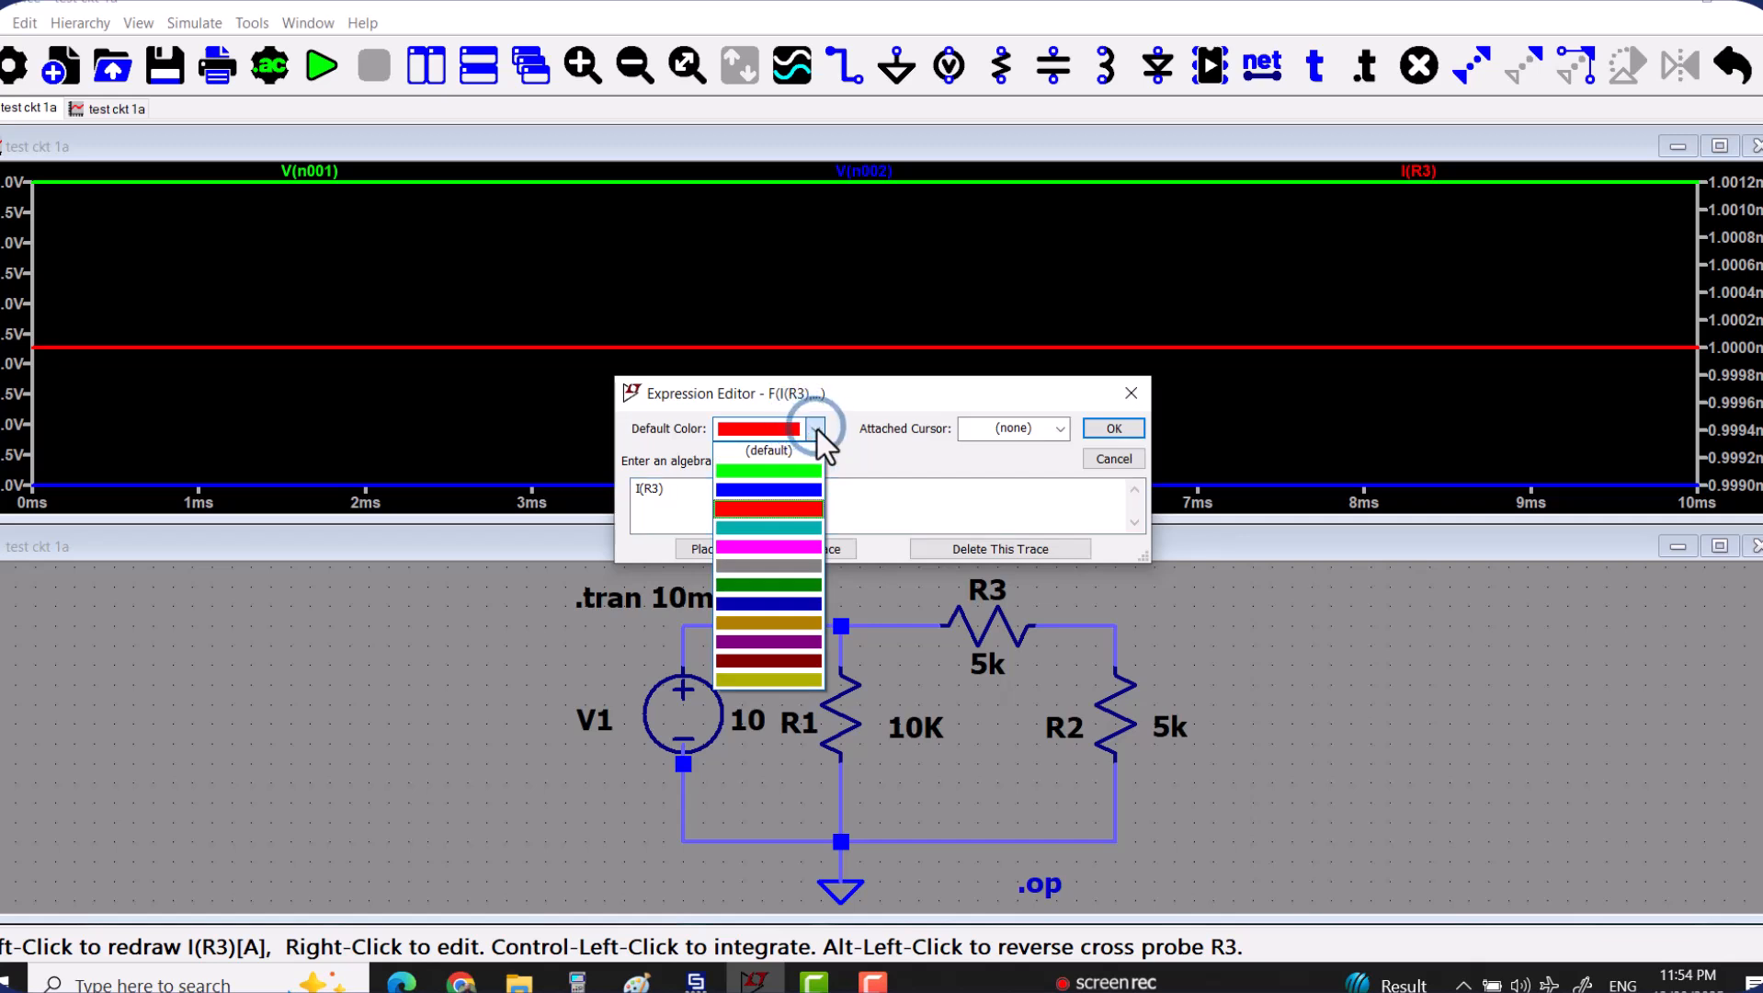
{"action": "left_click", "coordinate": [818, 430]}
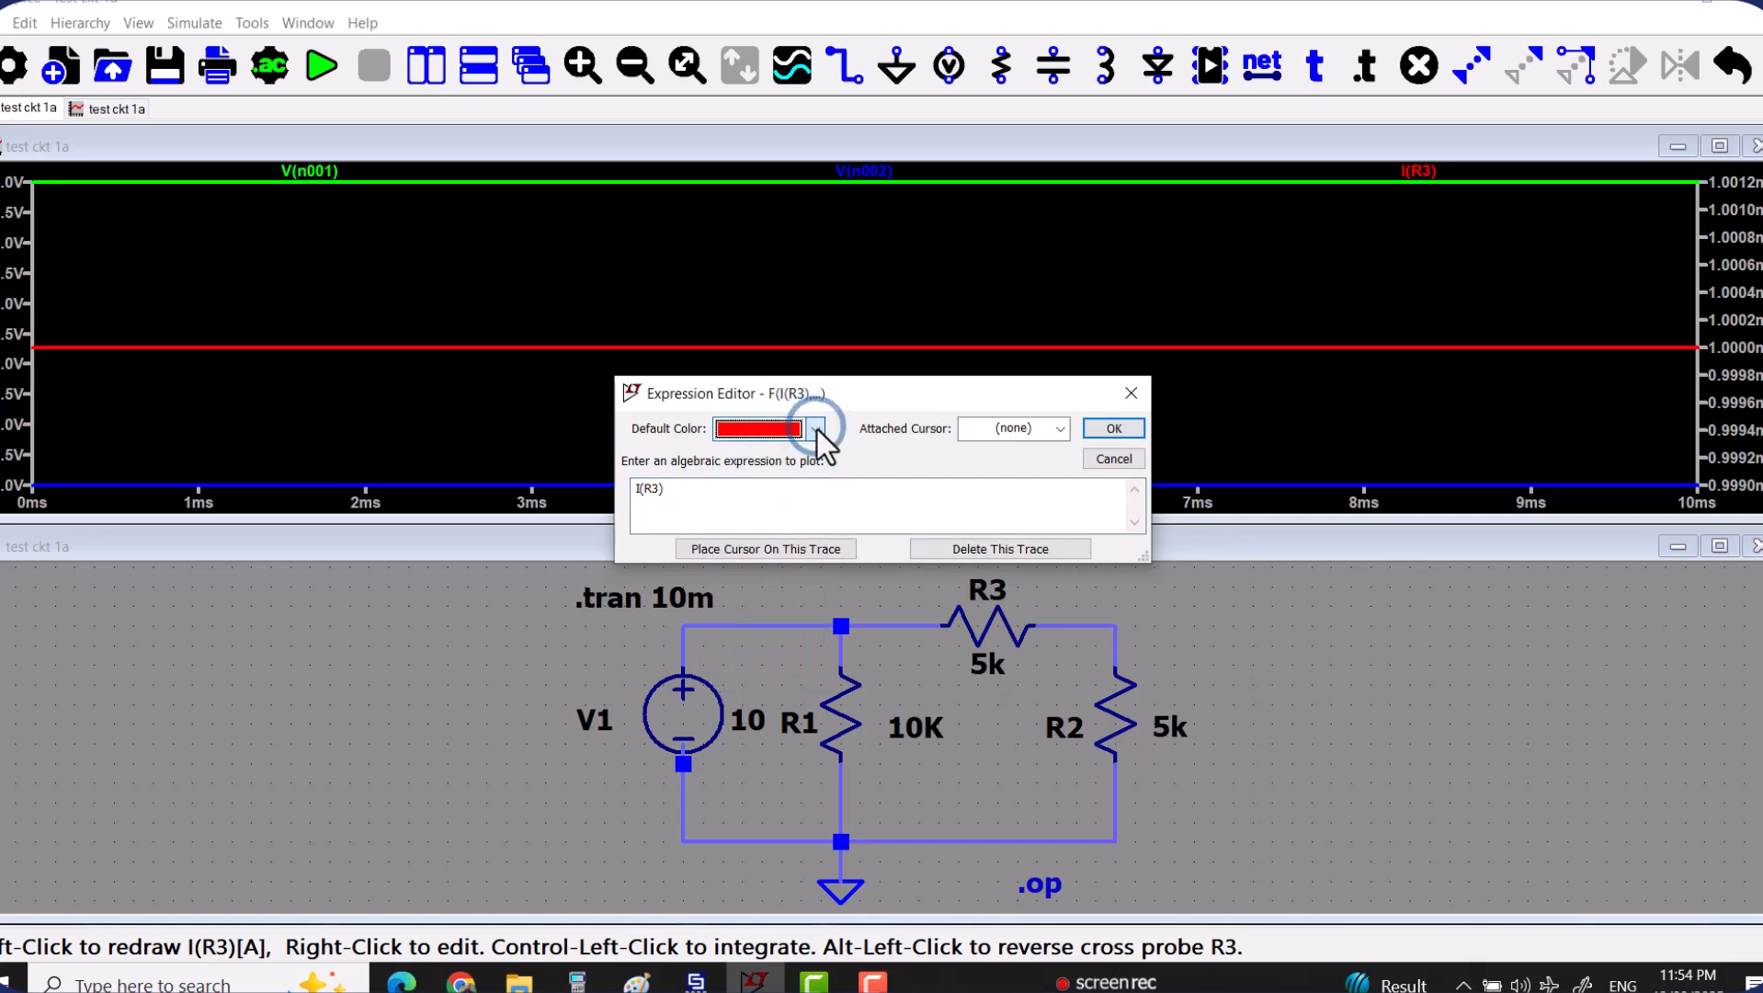
{"action": "left_click", "coordinate": [1059, 428]}
{"action": "left_click", "coordinate": [1059, 430]}
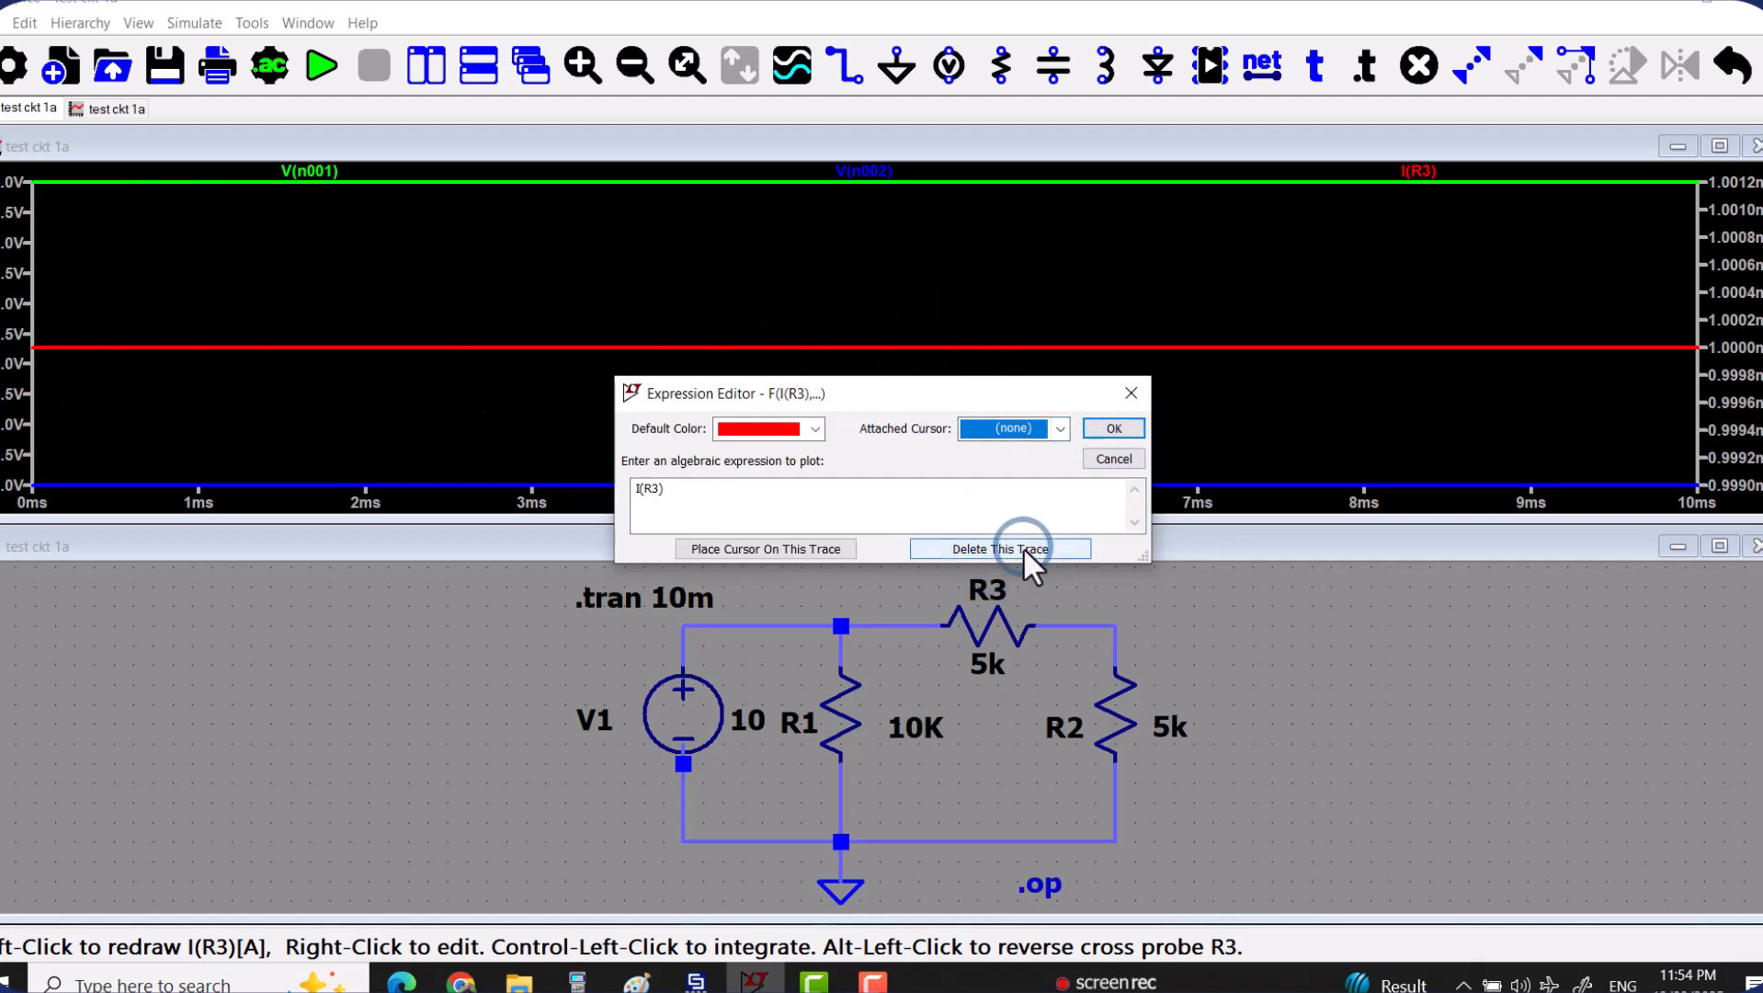
{"action": "left_click", "coordinate": [790, 547]}
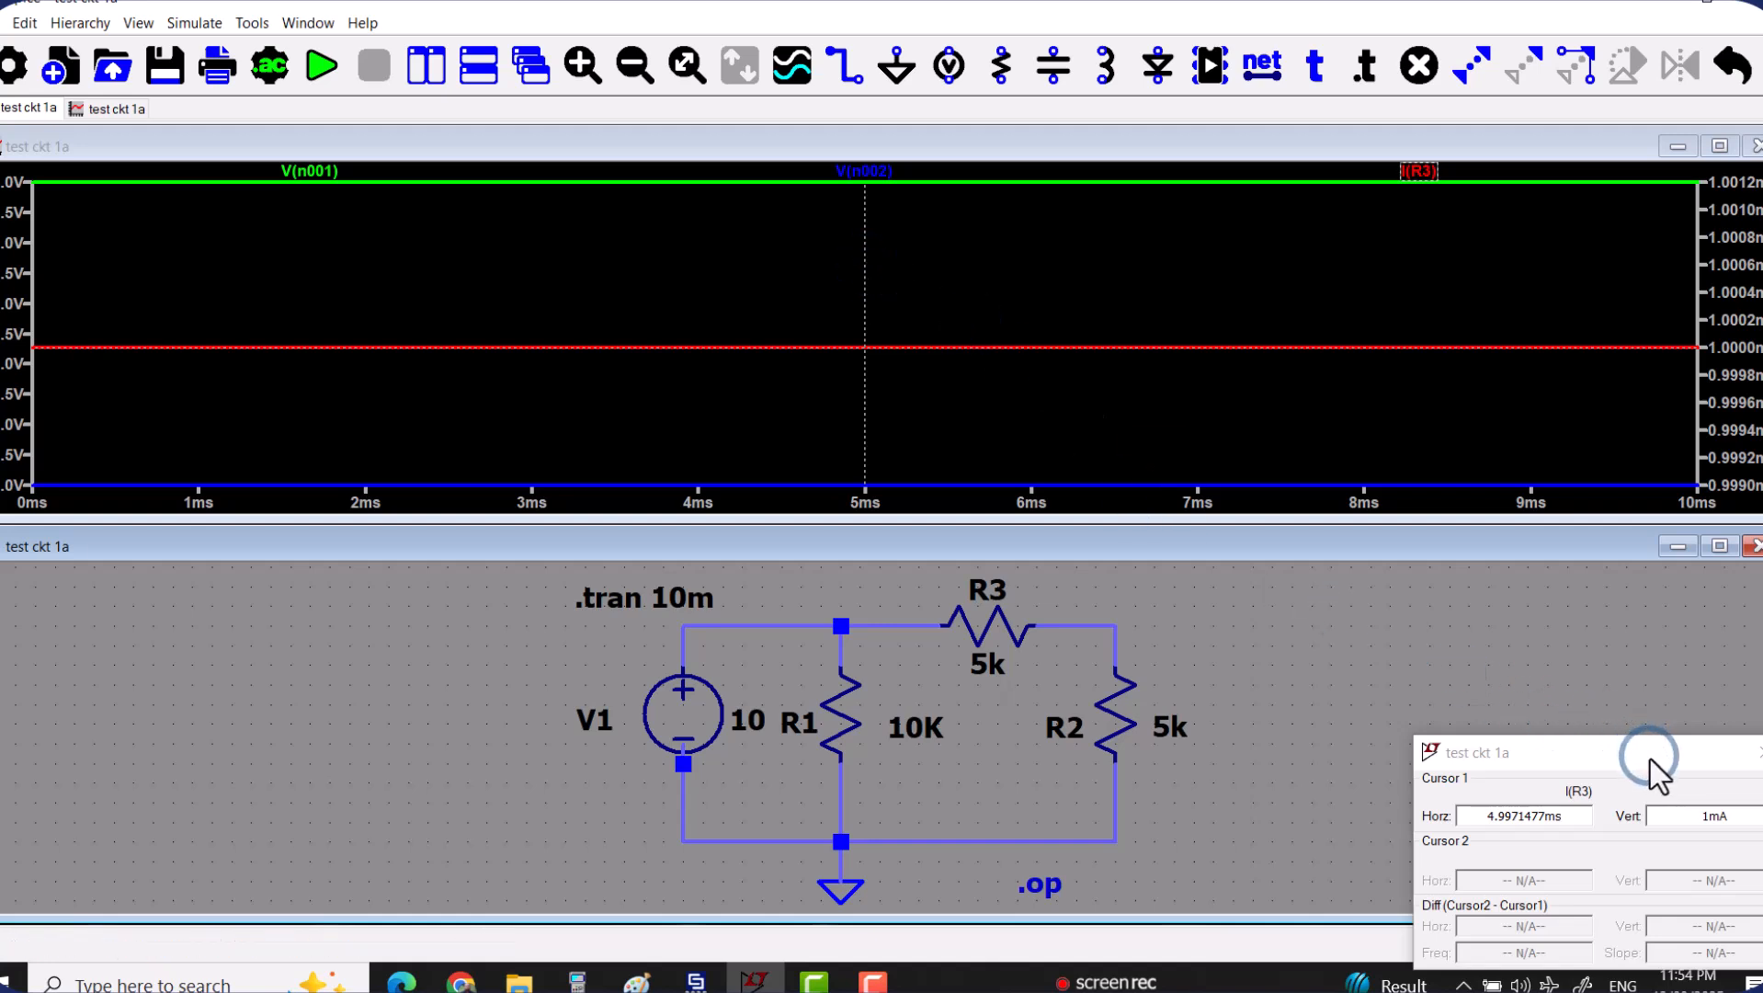
{"action": "left_click_drag", "start_coordinate": [1625, 756], "coordinate": [1459, 551]}
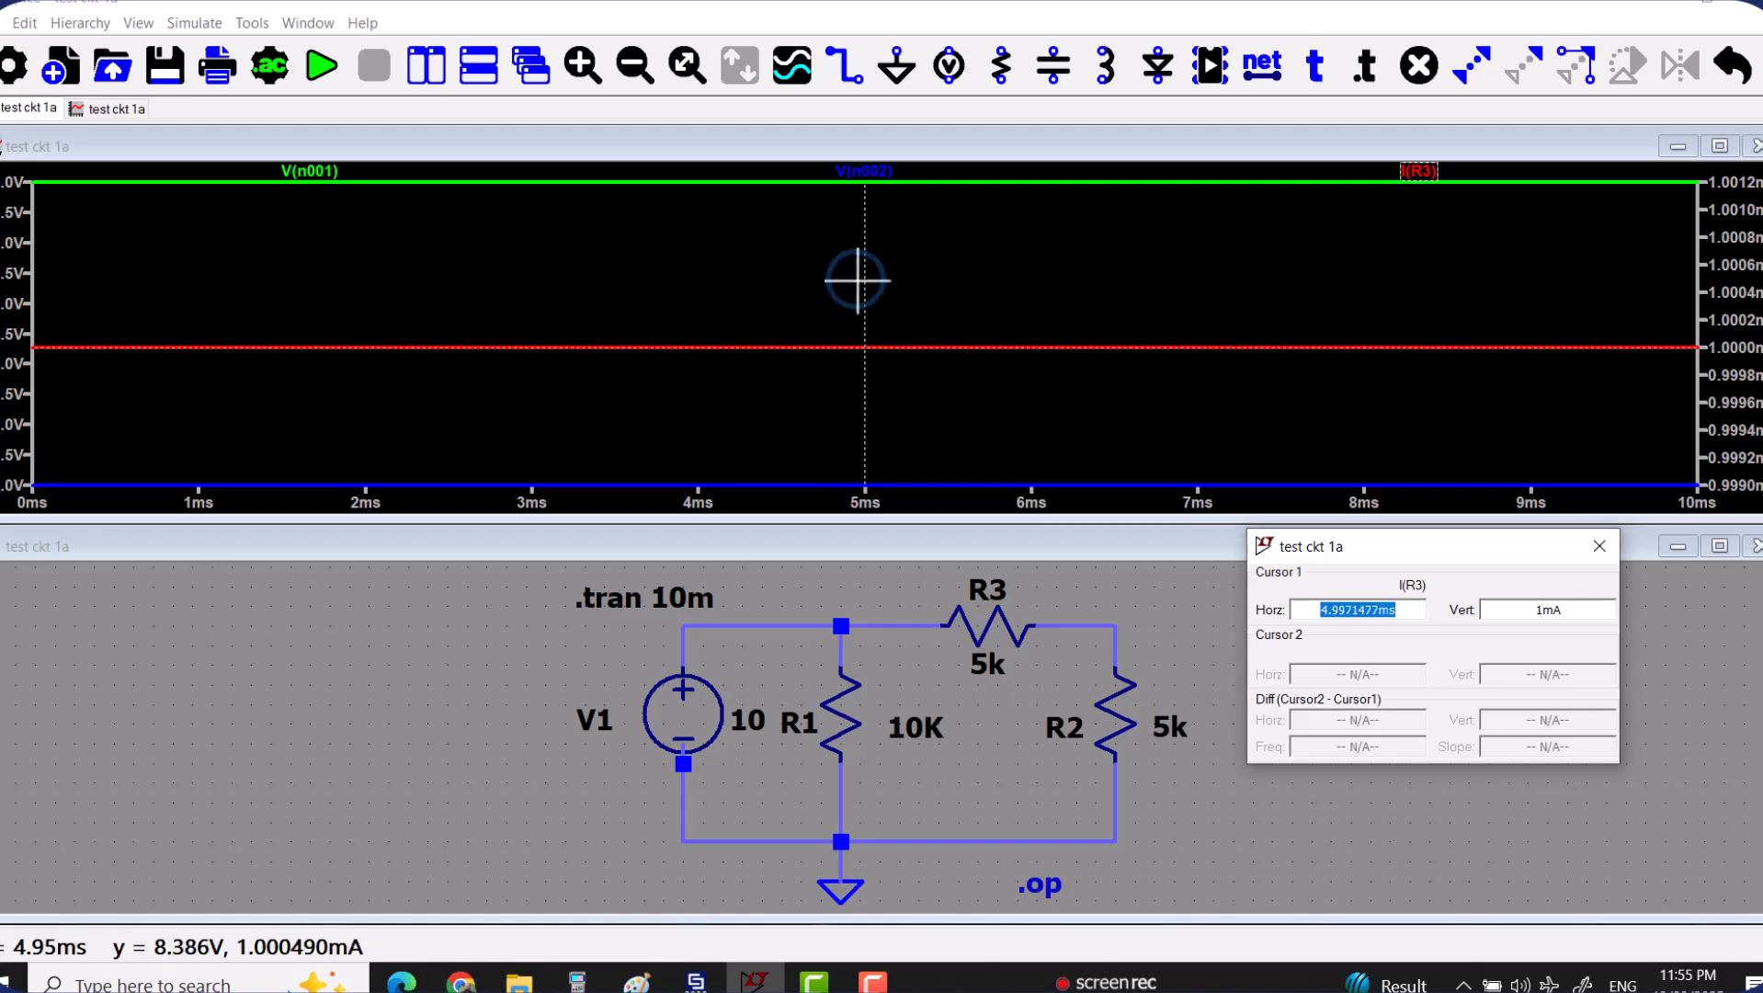
Move cursor 1 along the I(R3) trace to about 5.23 ms, keeping the full 0 to 10 ms plot in view.
{"action": "left_click_drag", "start_coordinate": [863, 280], "coordinate": [908, 293]}
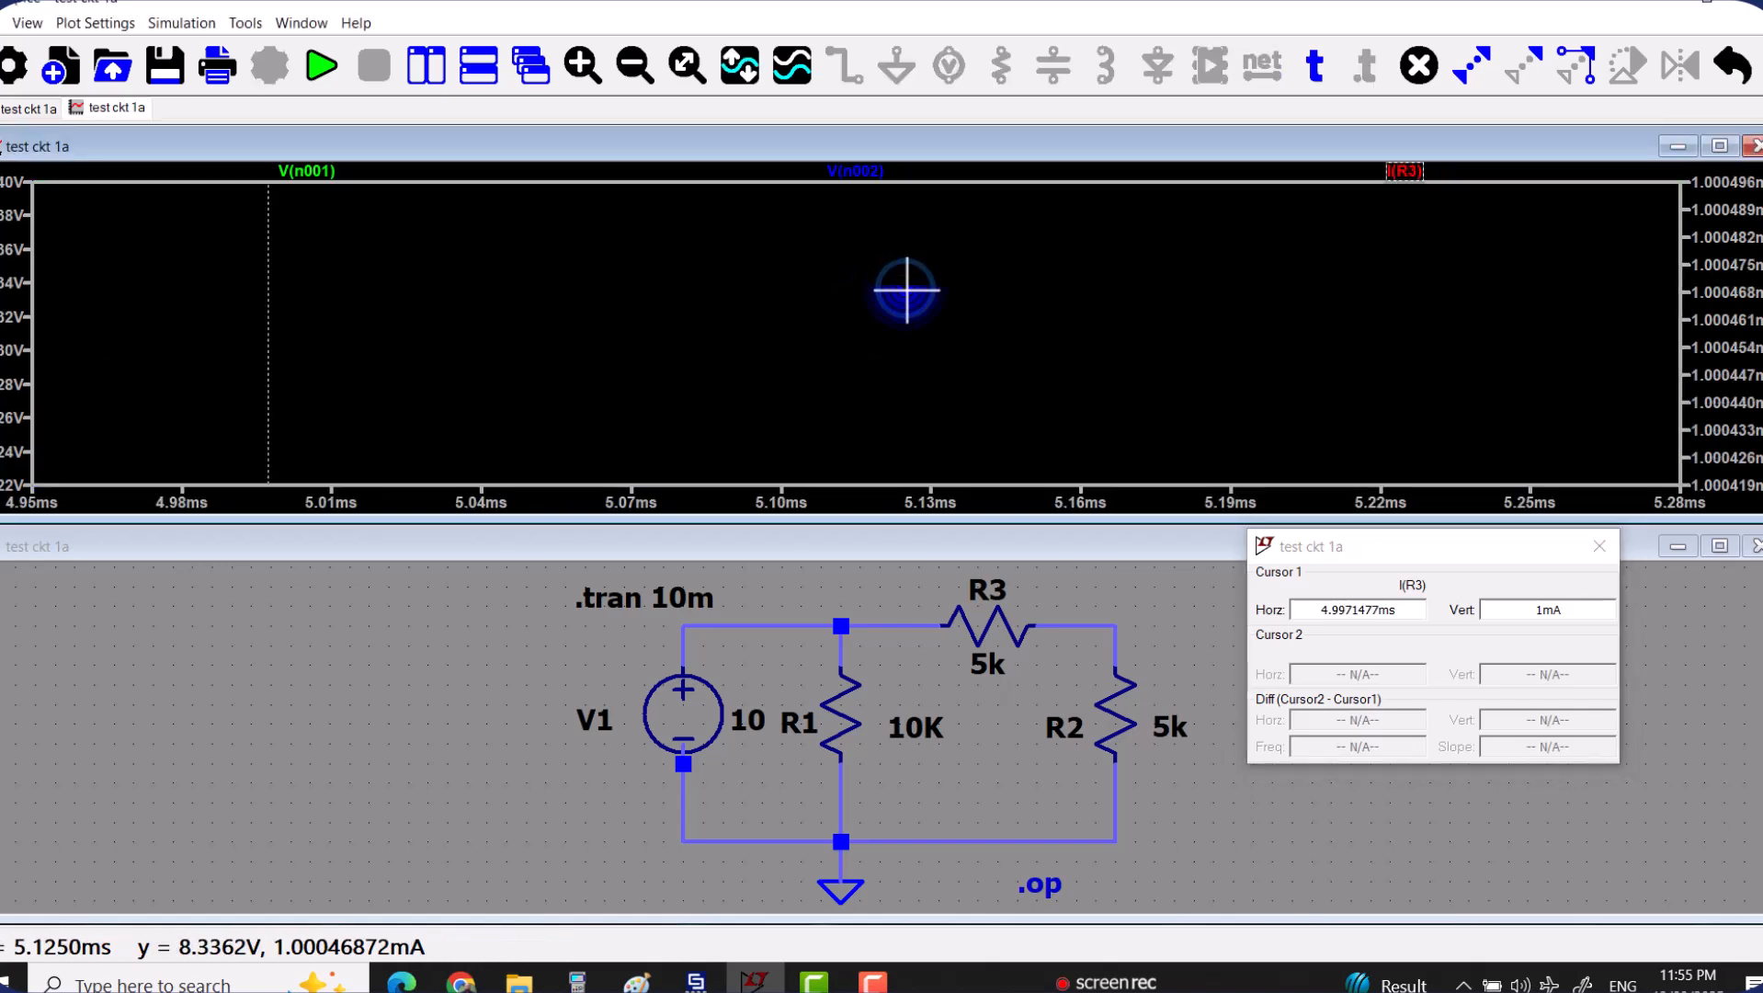
{"action": "left_click", "coordinate": [688, 66]}
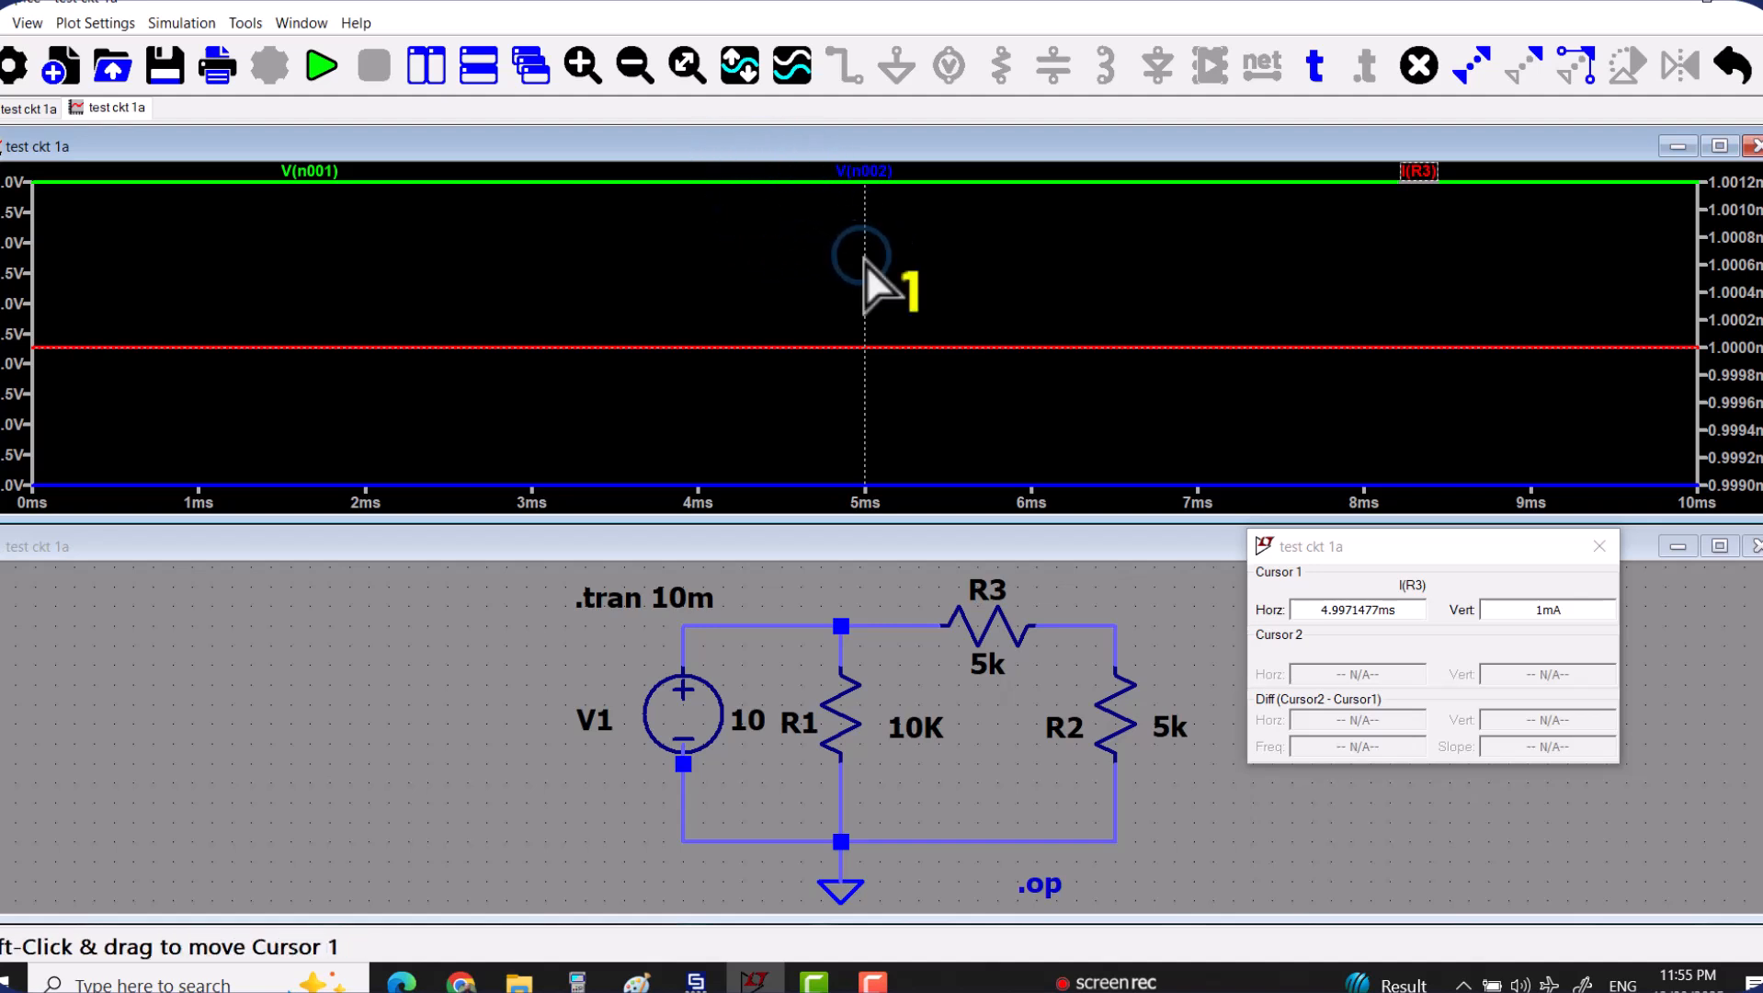
{"action": "left_click_drag", "start_coordinate": [867, 262], "coordinate": [904, 172]}
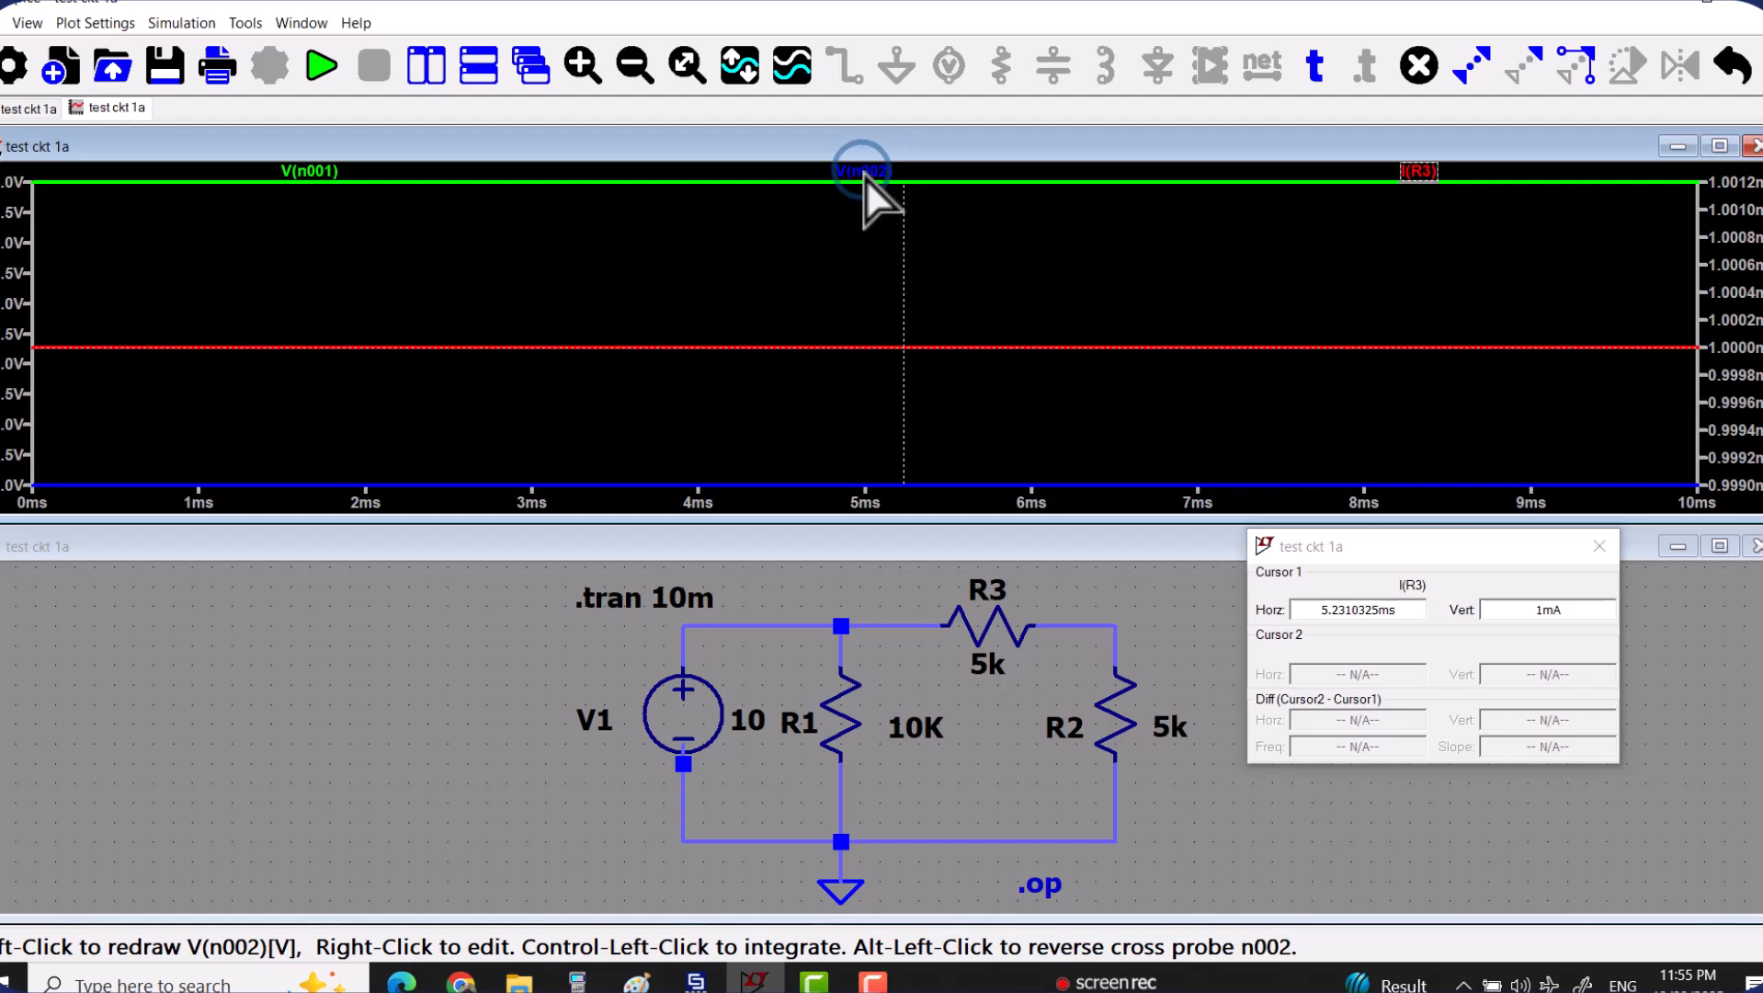
Place cursor 1 on the V(n002) trace instead of I(R3).
{"action": "right_click", "coordinate": [865, 175]}
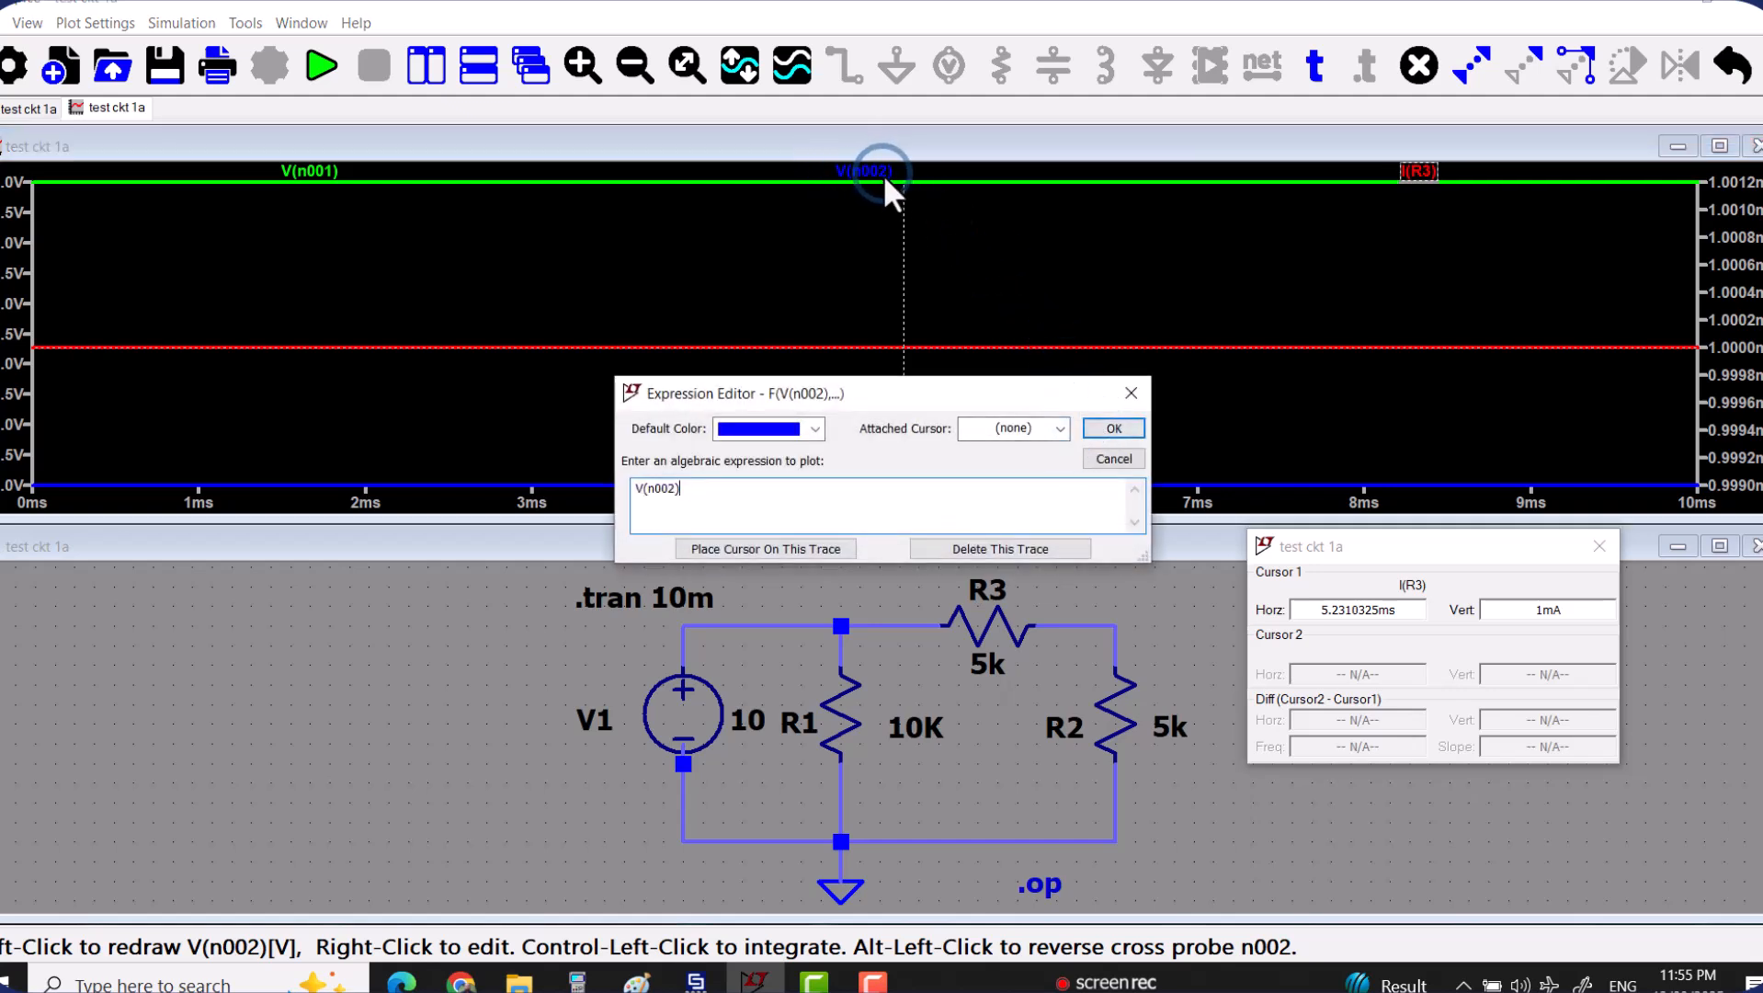
{"action": "left_click", "coordinate": [779, 547]}
{"action": "right_click", "coordinate": [1134, 280]}
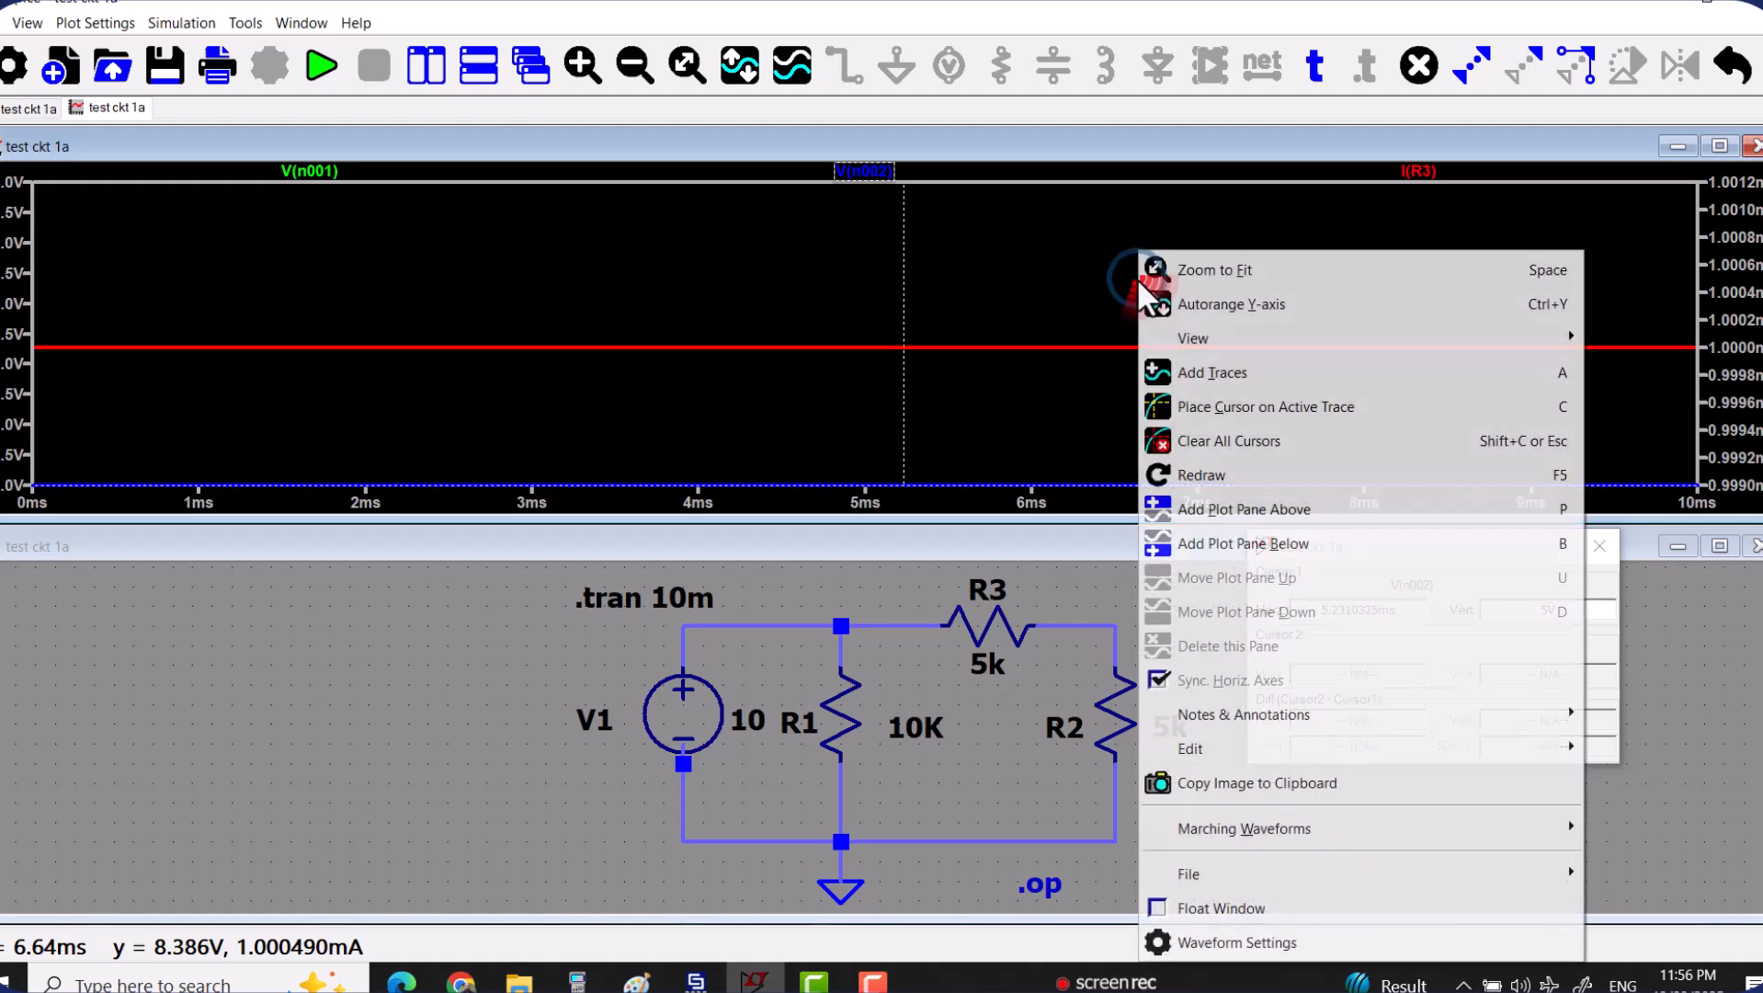
{"action": "left_click", "coordinate": [1118, 266]}
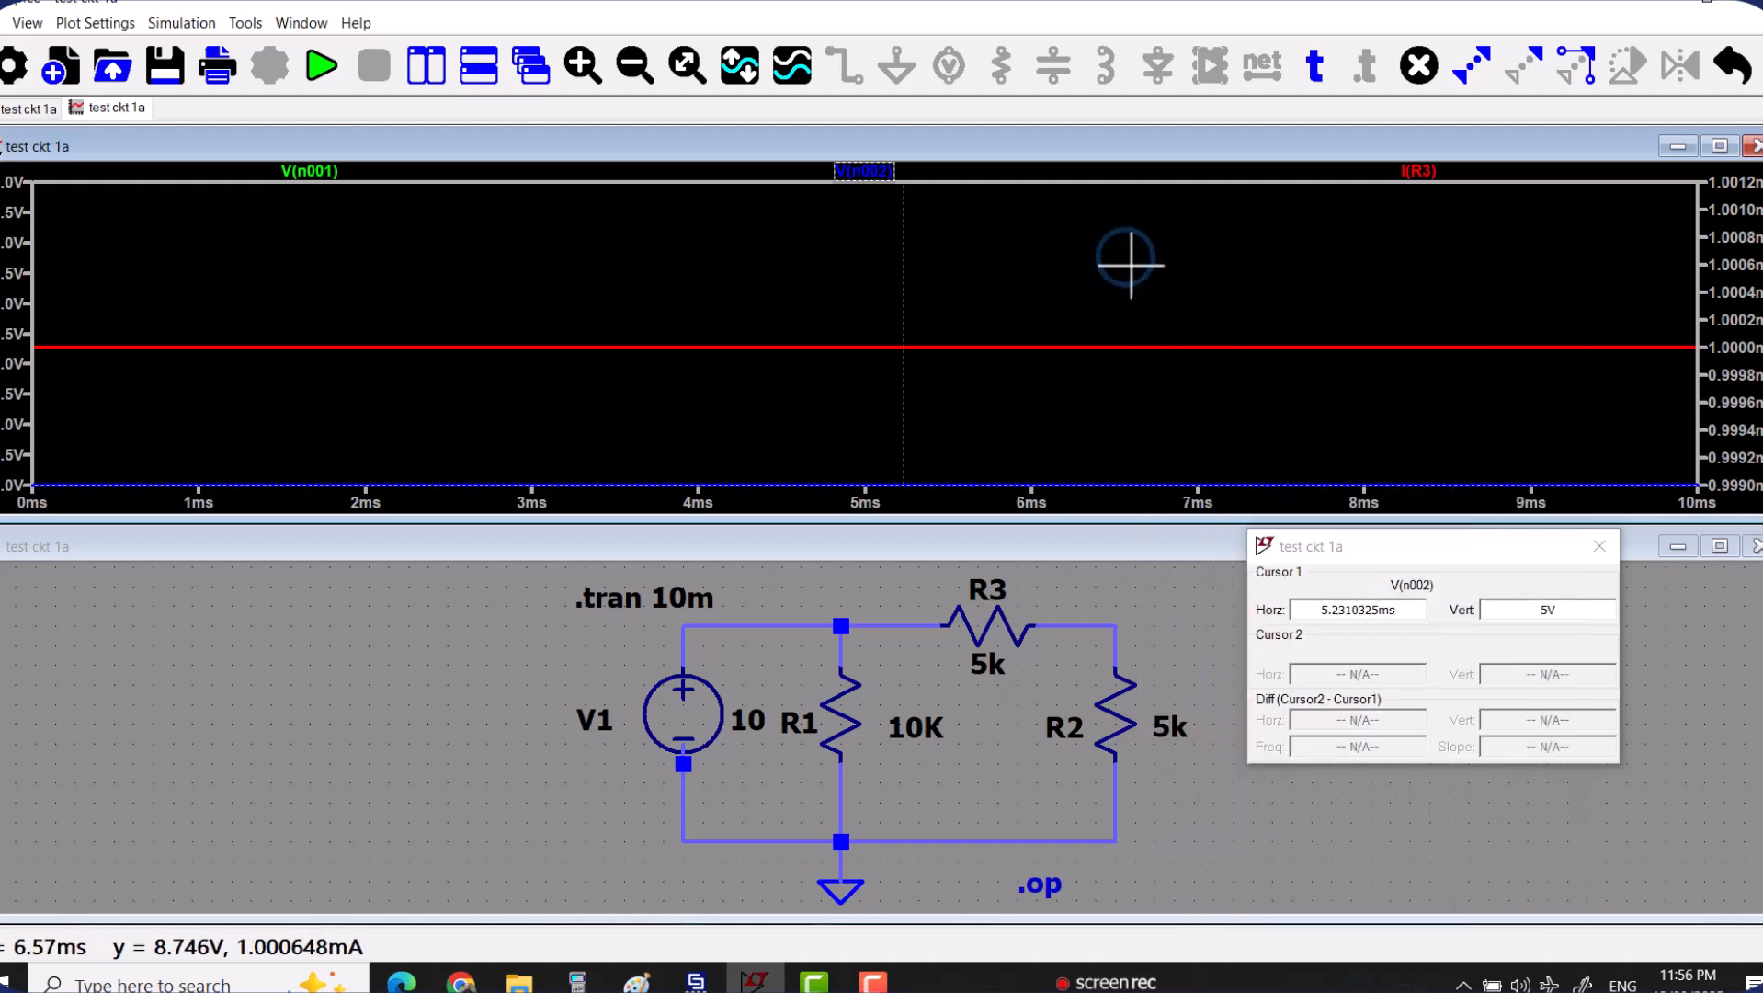
{"action": "left_click_drag", "start_coordinate": [1140, 304], "coordinate": [1023, 307]}
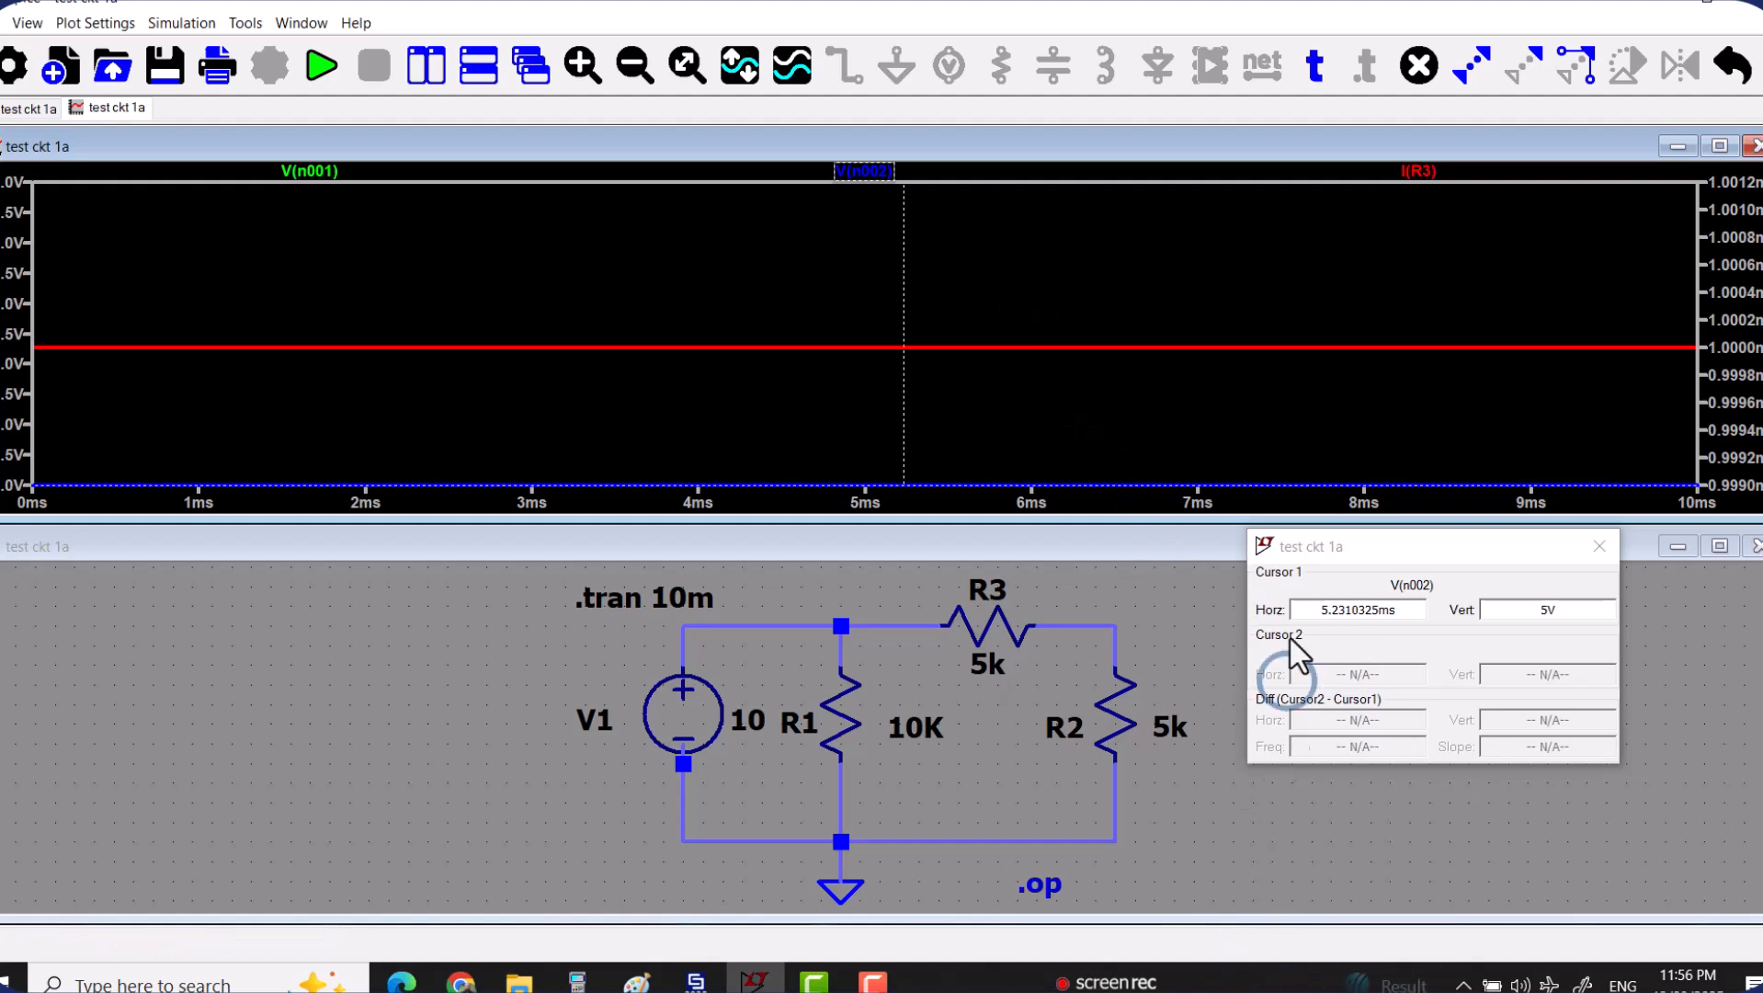
{"action": "left_click", "coordinate": [1290, 574]}
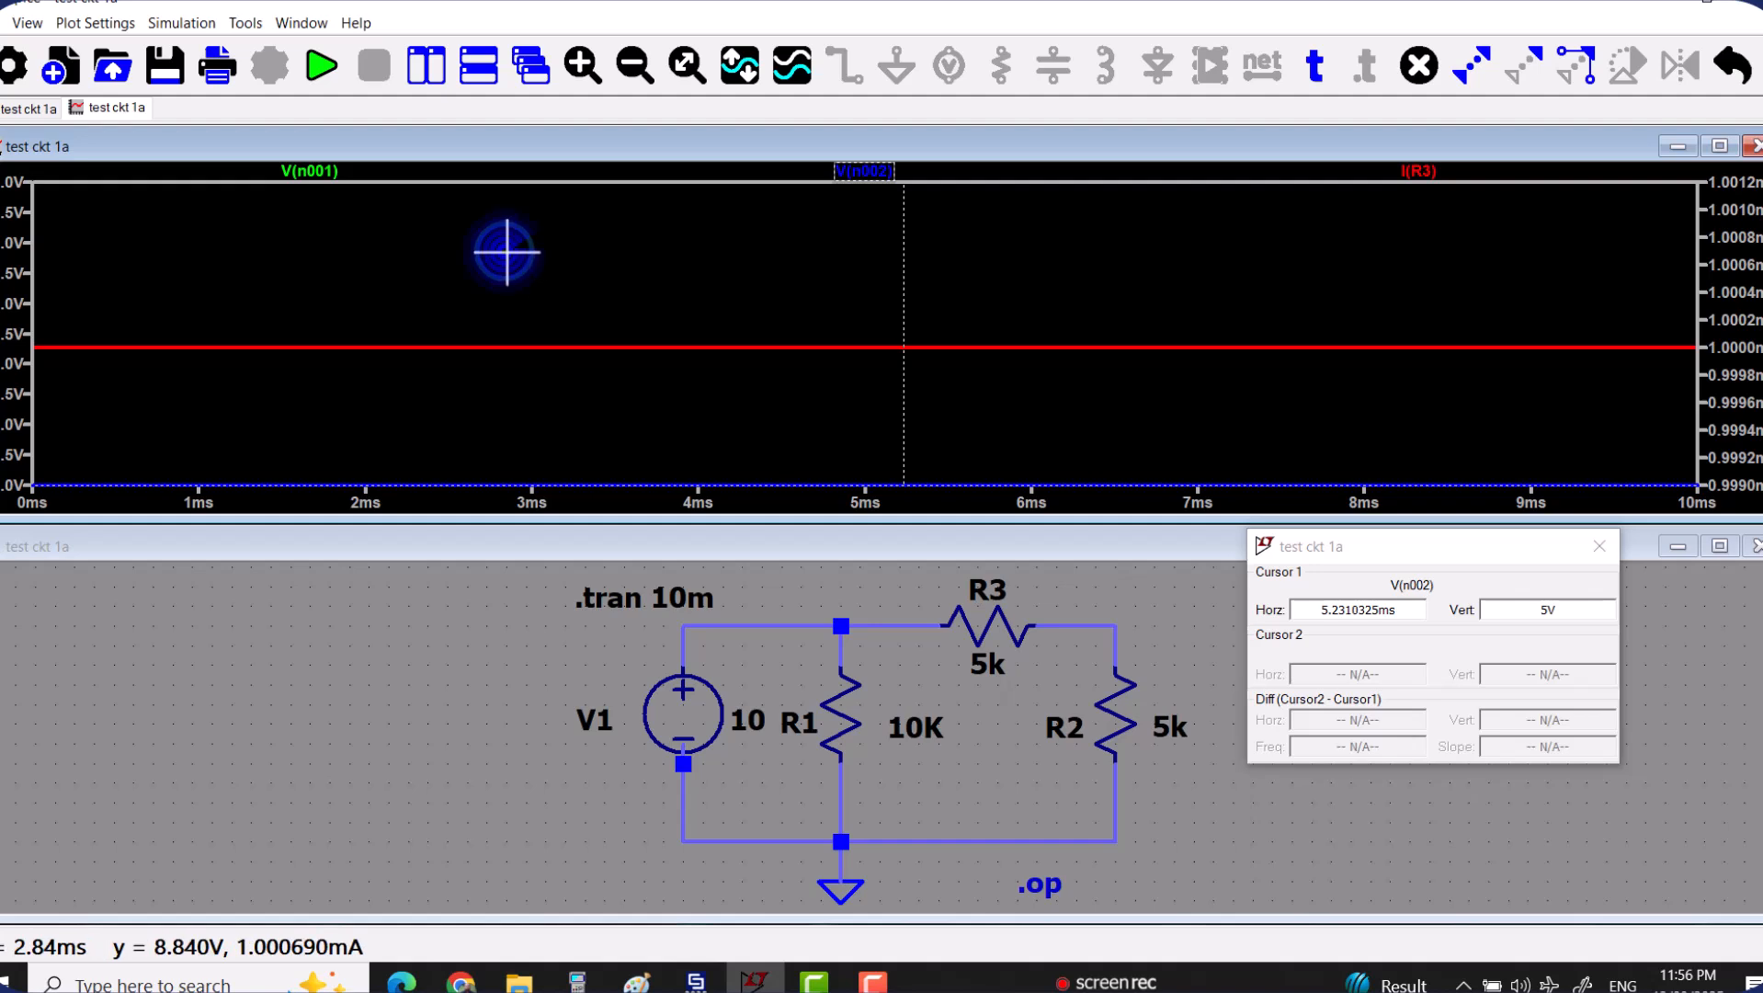
{"action": "left_click", "coordinate": [1069, 221]}
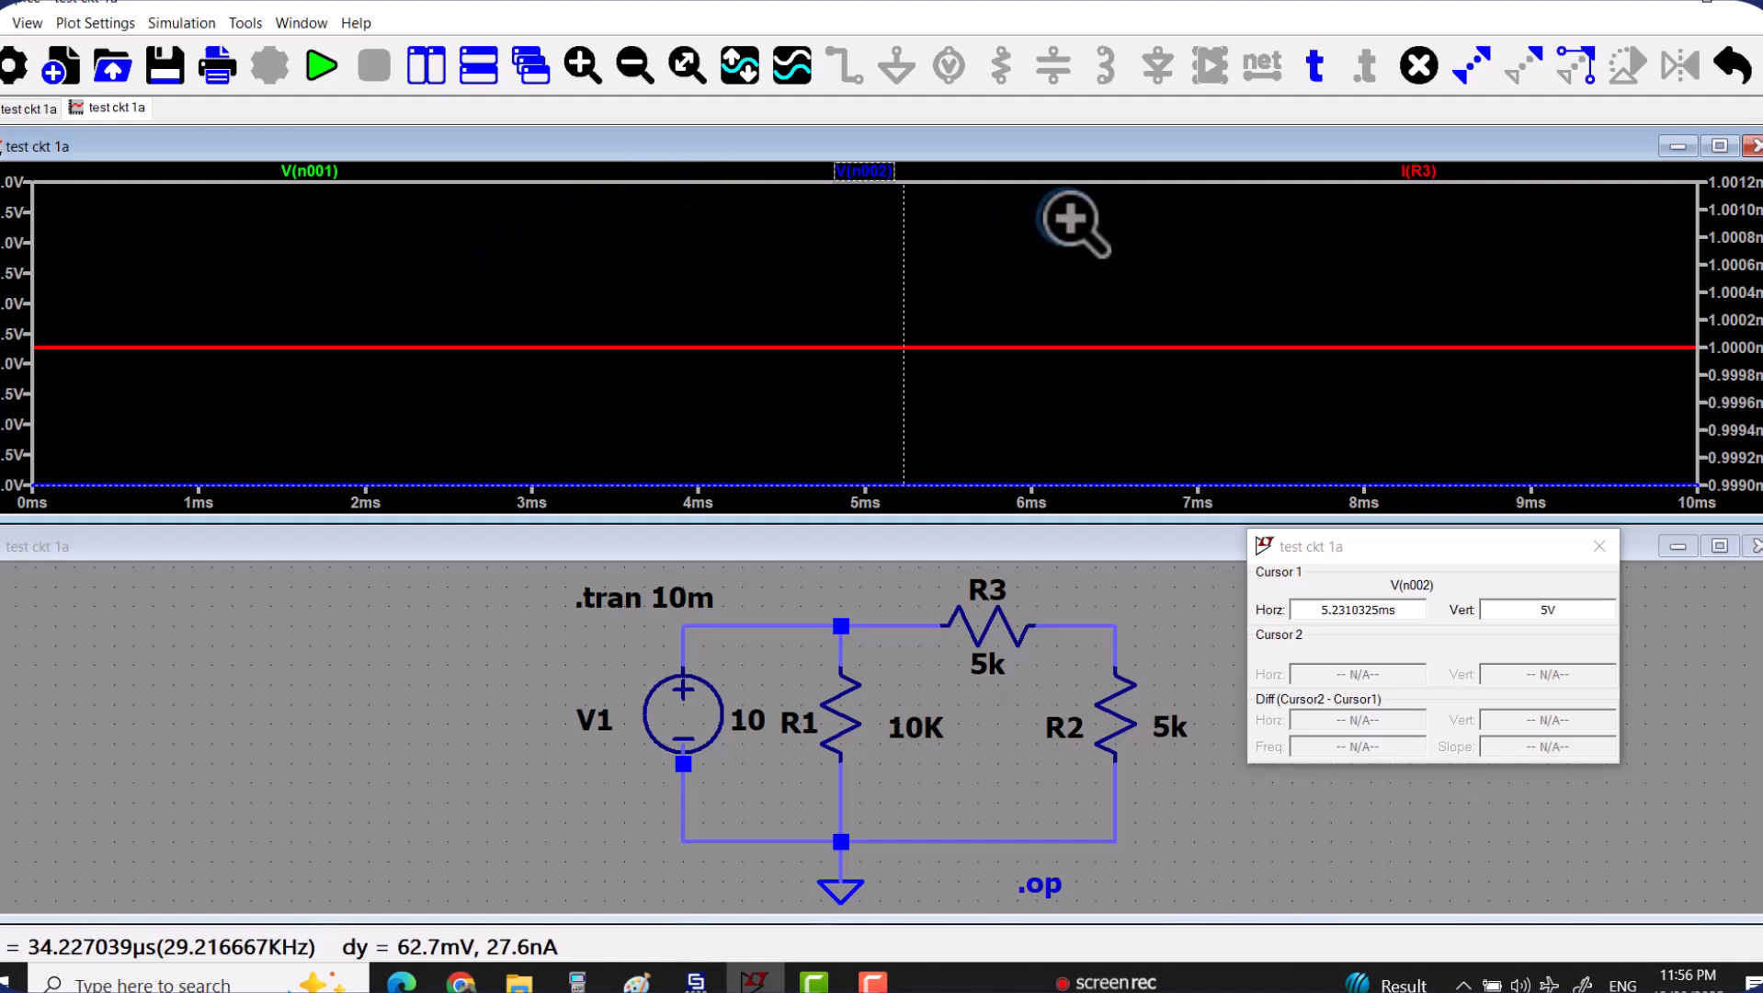
{"action": "right_click", "coordinate": [1103, 270]}
{"action": "left_click", "coordinate": [1063, 267]}
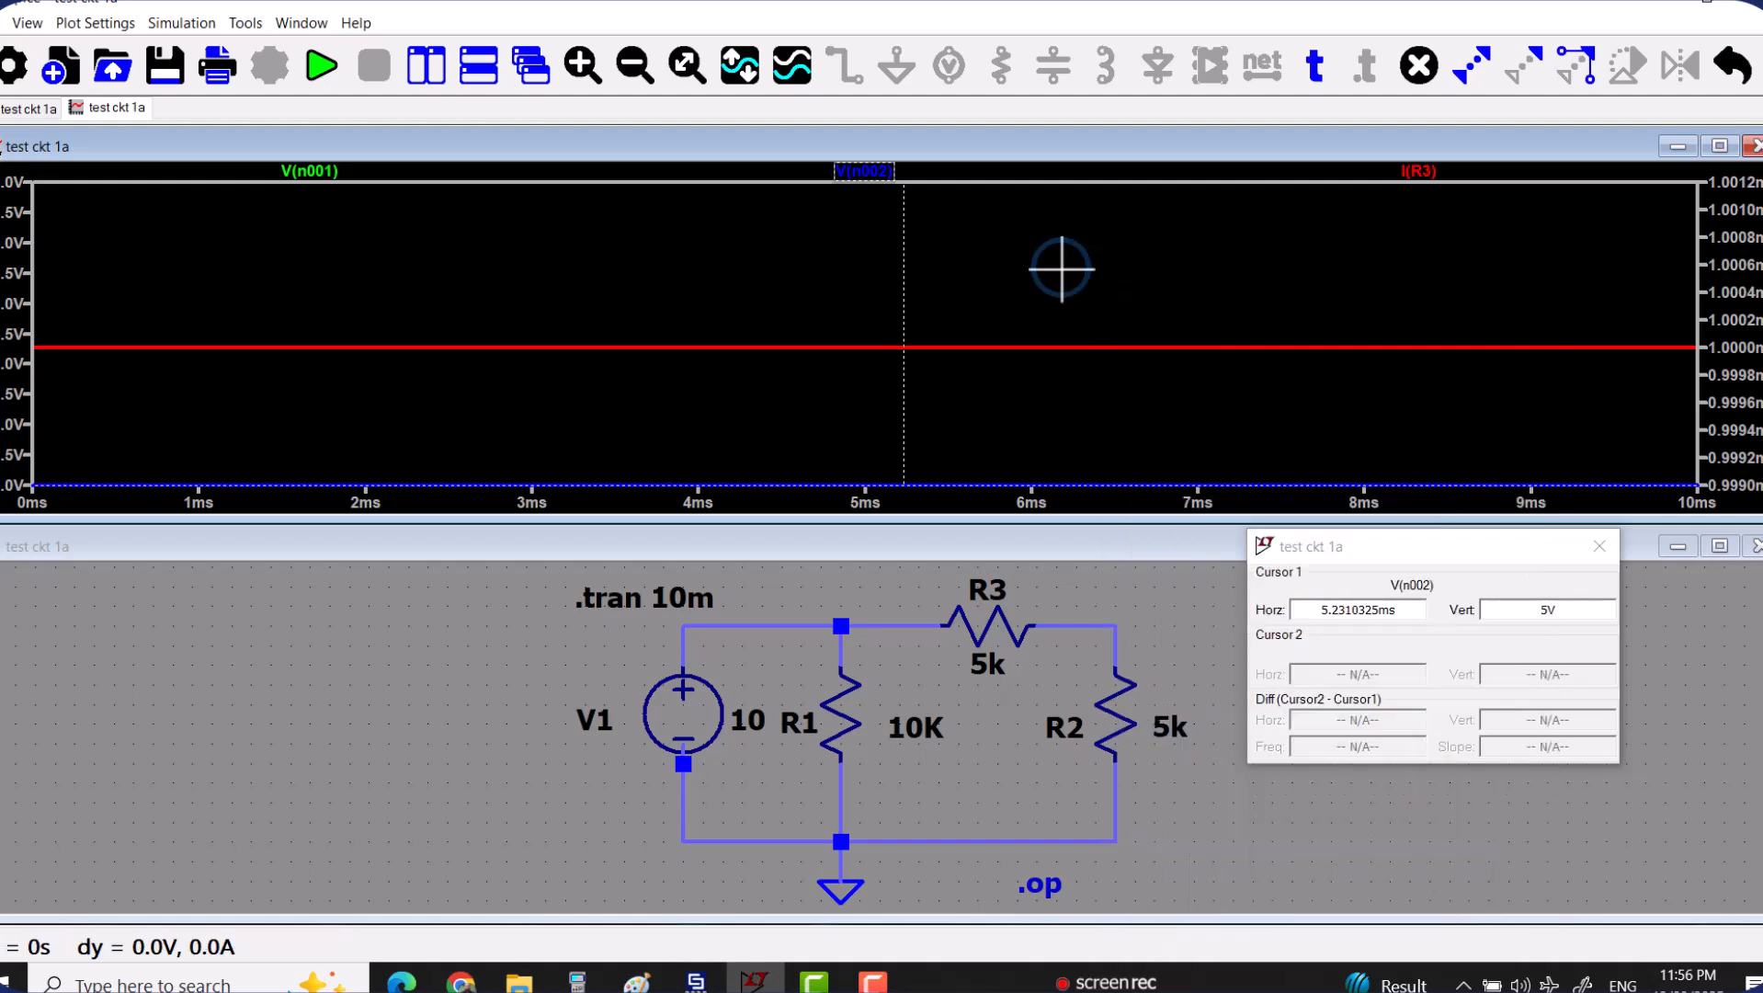
Add a second cursor to the V(n002) trace and move it to 0 s.
{"action": "left_click", "coordinate": [865, 176]}
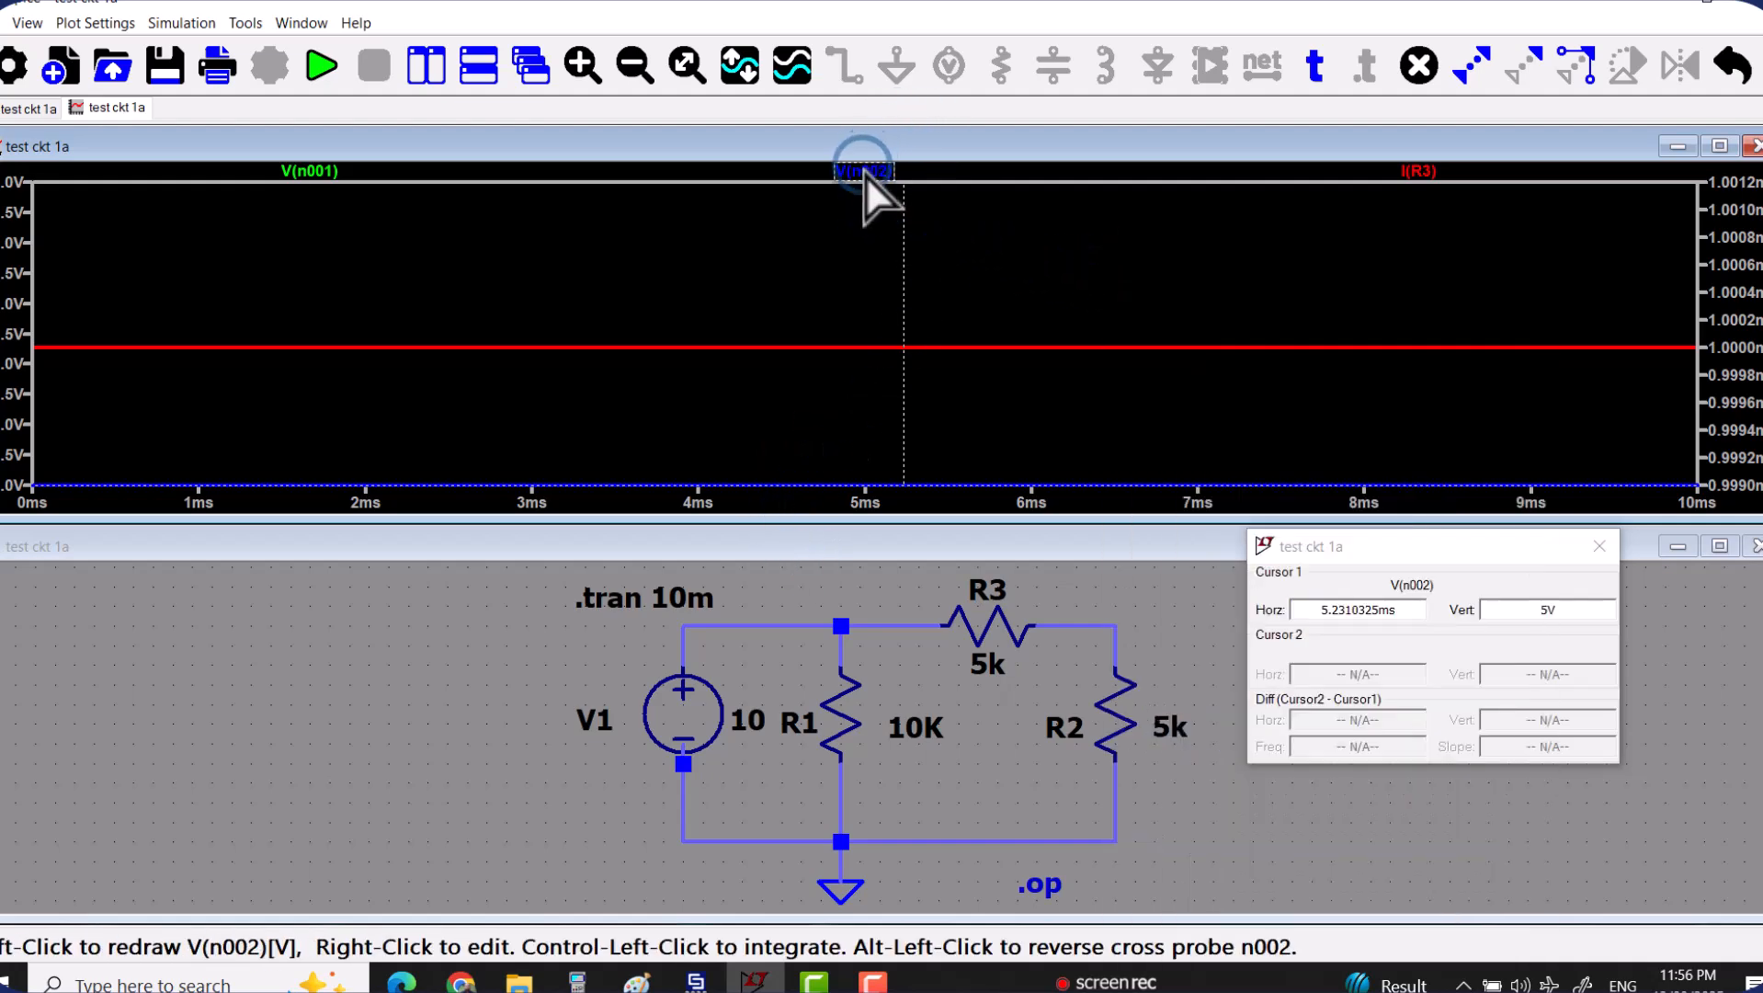
{"action": "left_click", "coordinate": [865, 174]}
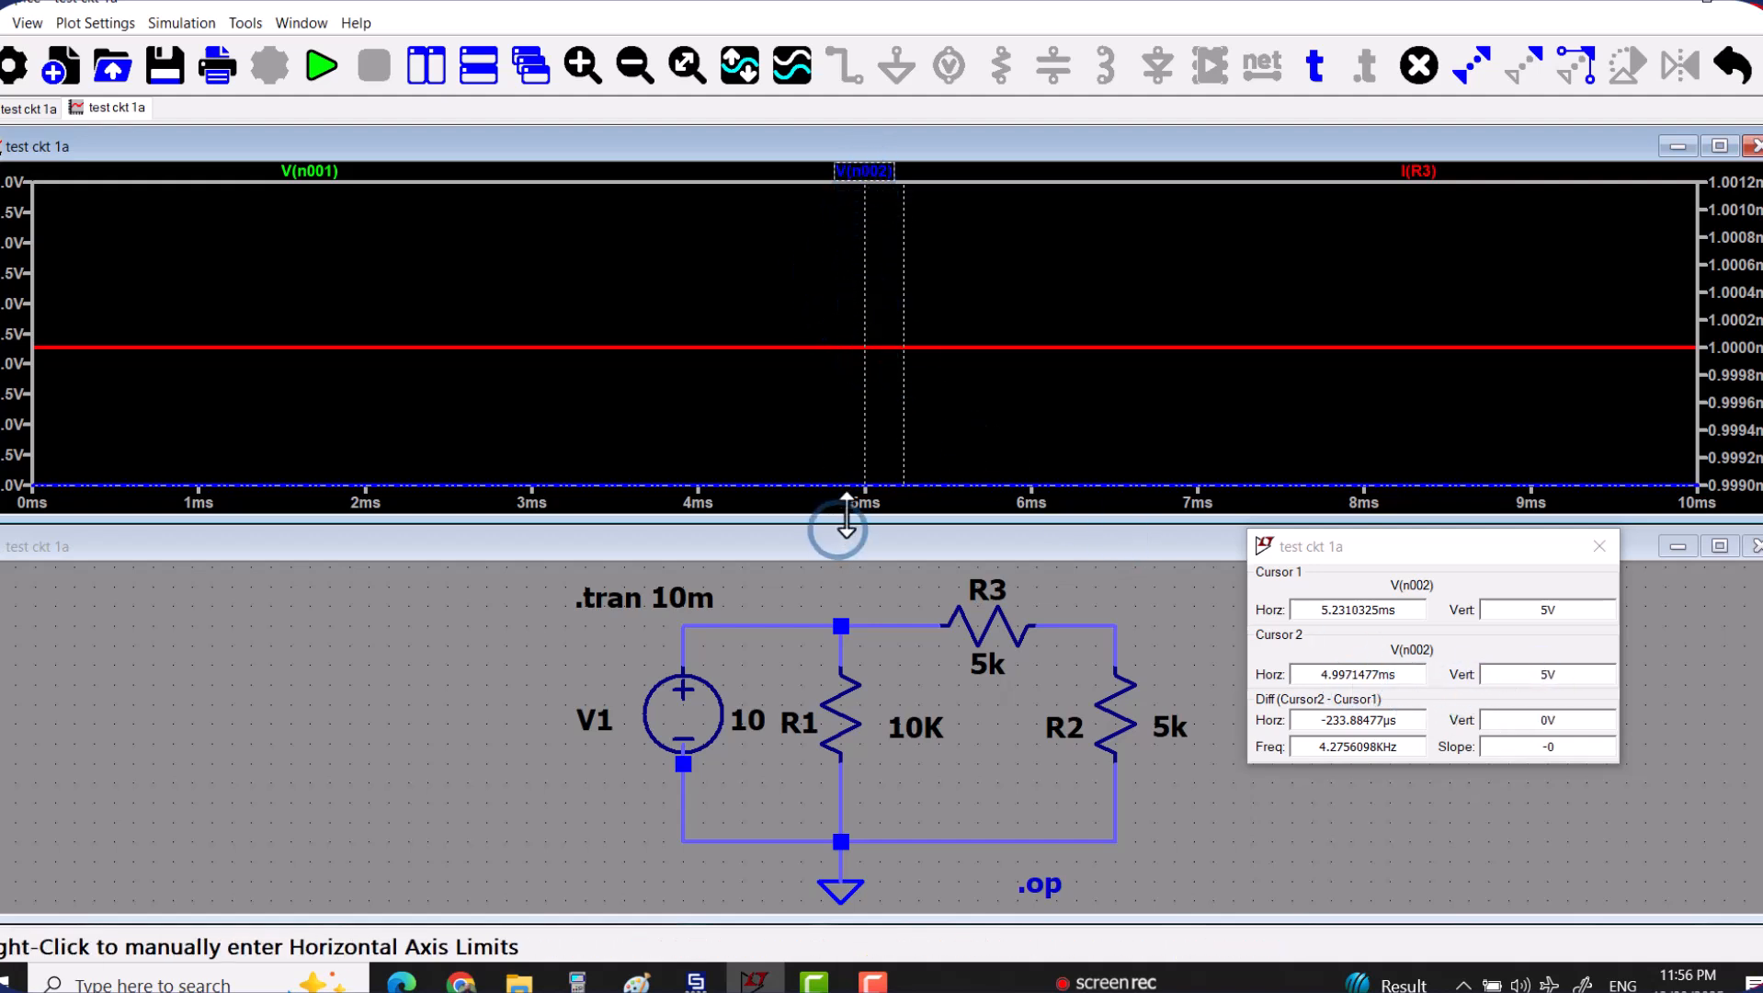
{"action": "left_click_drag", "start_coordinate": [864, 315], "coordinate": [1656, 342]}
{"action": "left_click_drag", "start_coordinate": [1620, 344], "coordinate": [14, 368]}
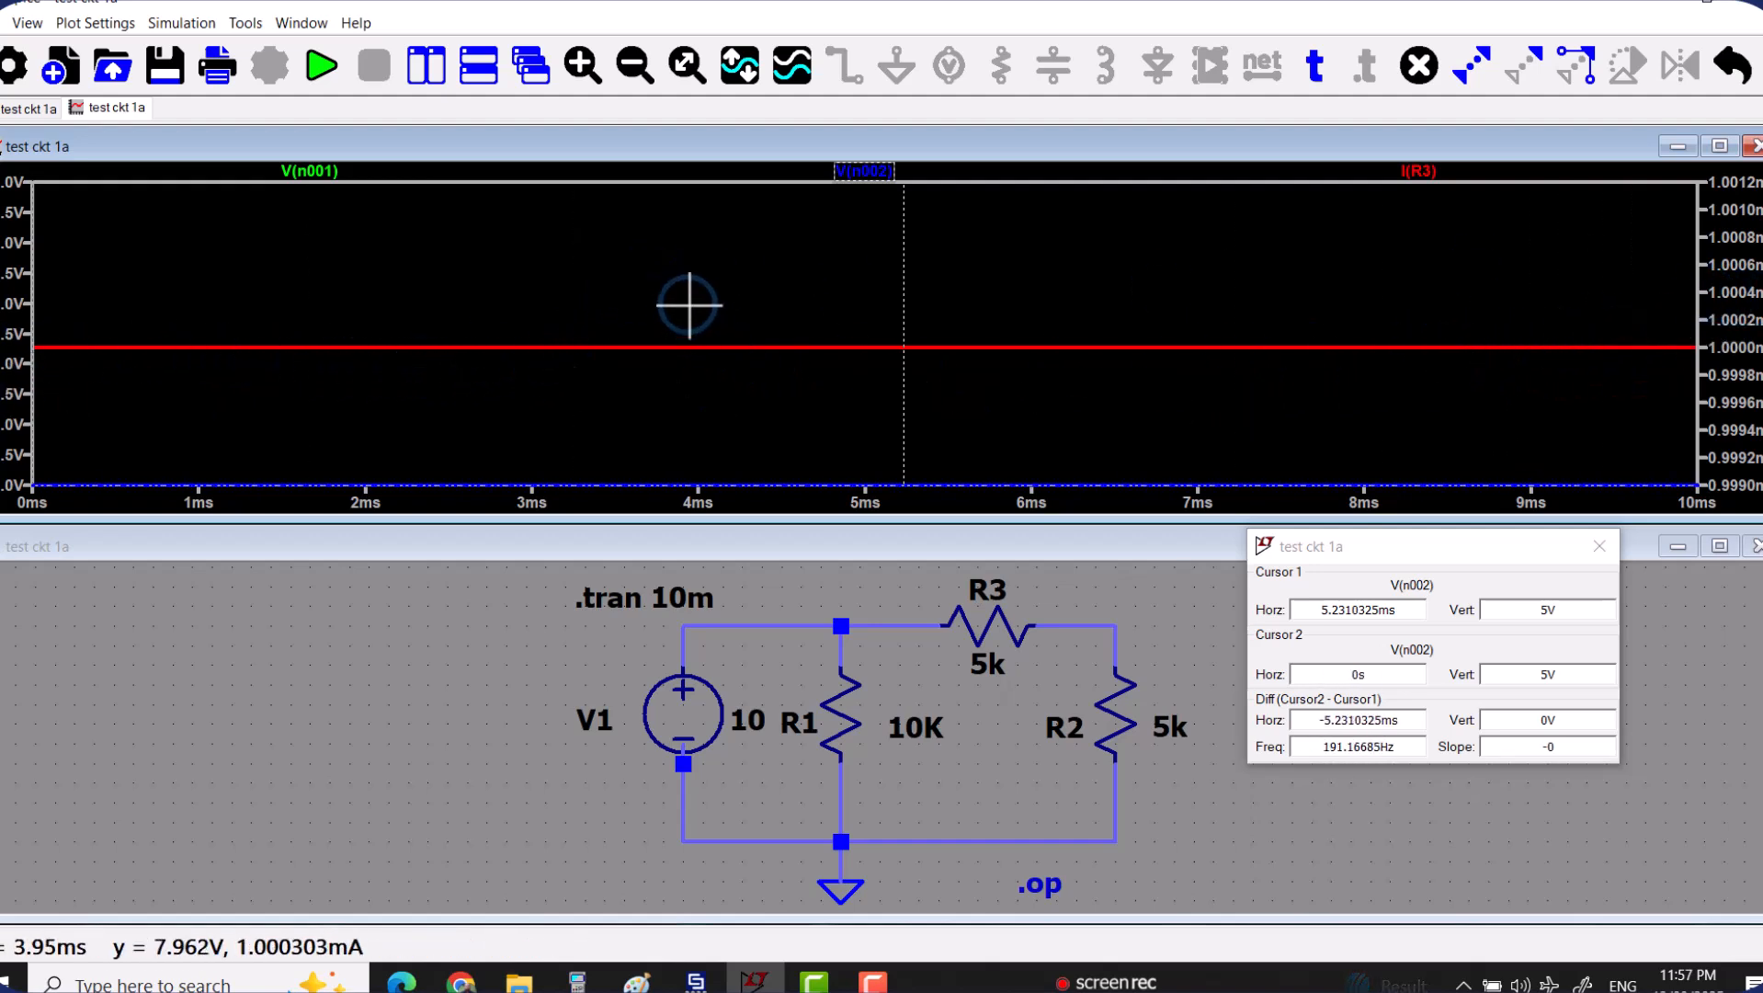
Swap the positions of cursor 1 and cursor 2 on the V(n002) trace.
{"action": "right_click", "coordinate": [697, 278]}
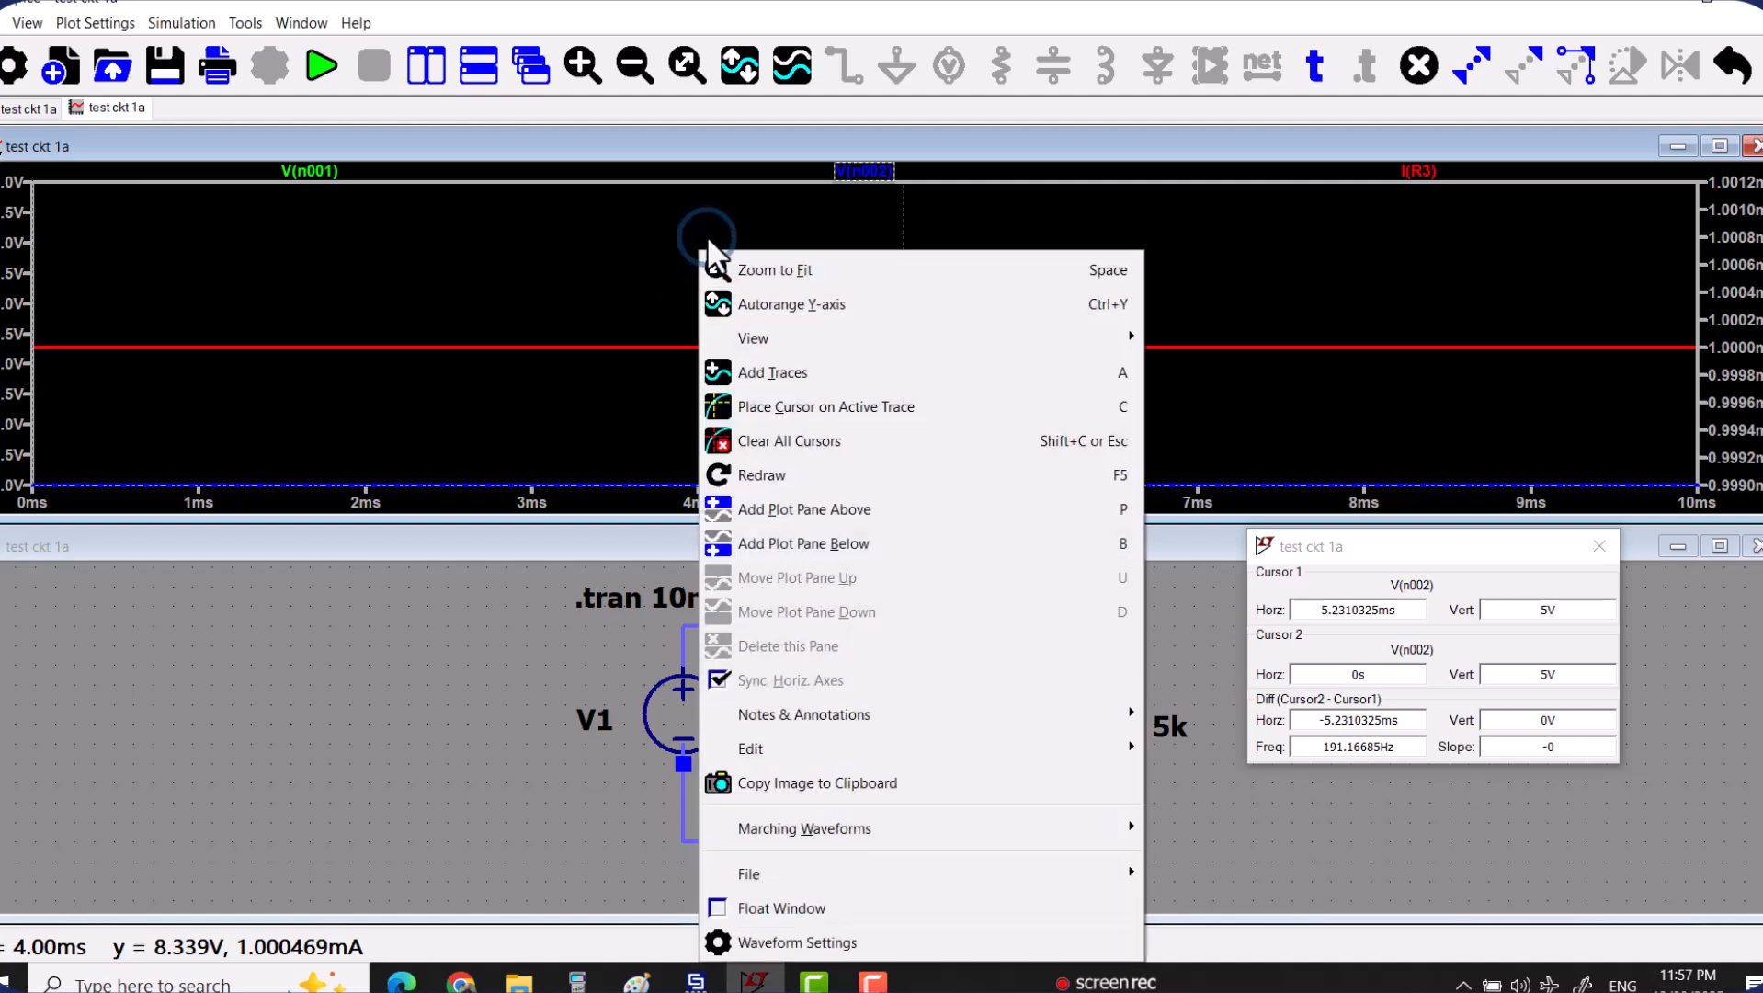
{"action": "left_click", "coordinate": [707, 235]}
{"action": "left_click", "coordinate": [855, 169]}
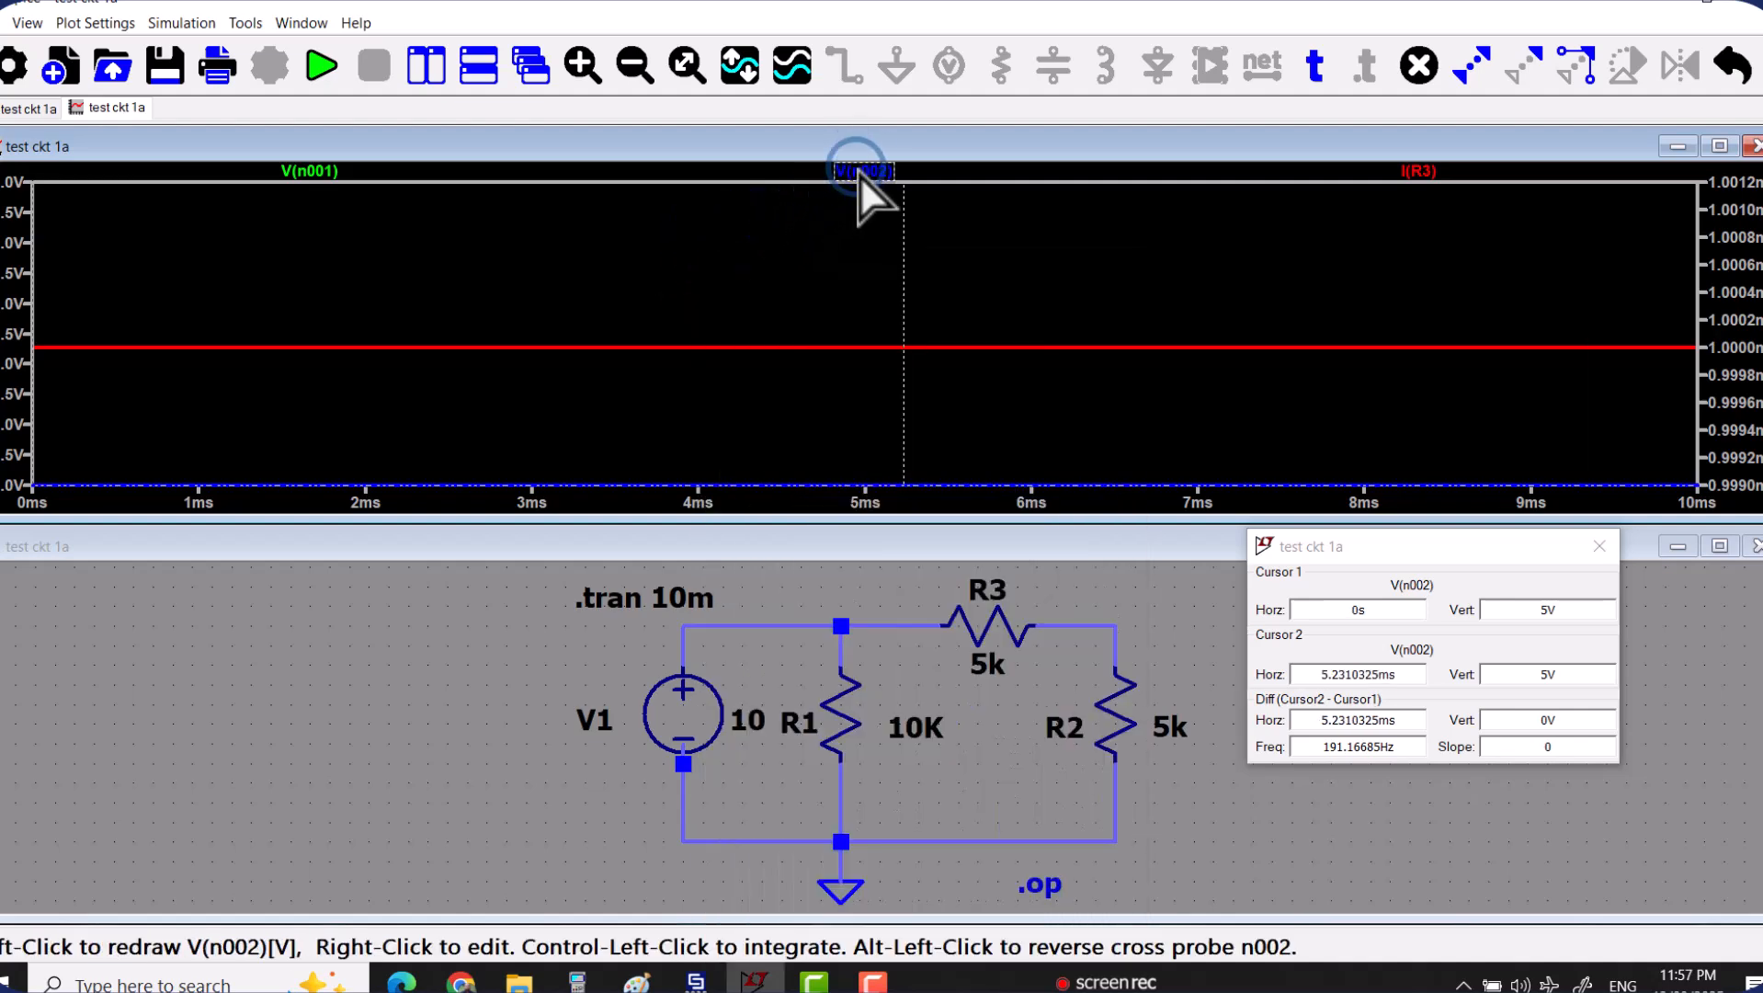
Separate the two V(n002) cursors, with cursor 1 at about 9.05 ms and cursor 2 at 9.36 ms, keeping the full 0 to 10 ms plot.
{"action": "left_click_drag", "start_coordinate": [1691, 354], "coordinate": [1593, 355]}
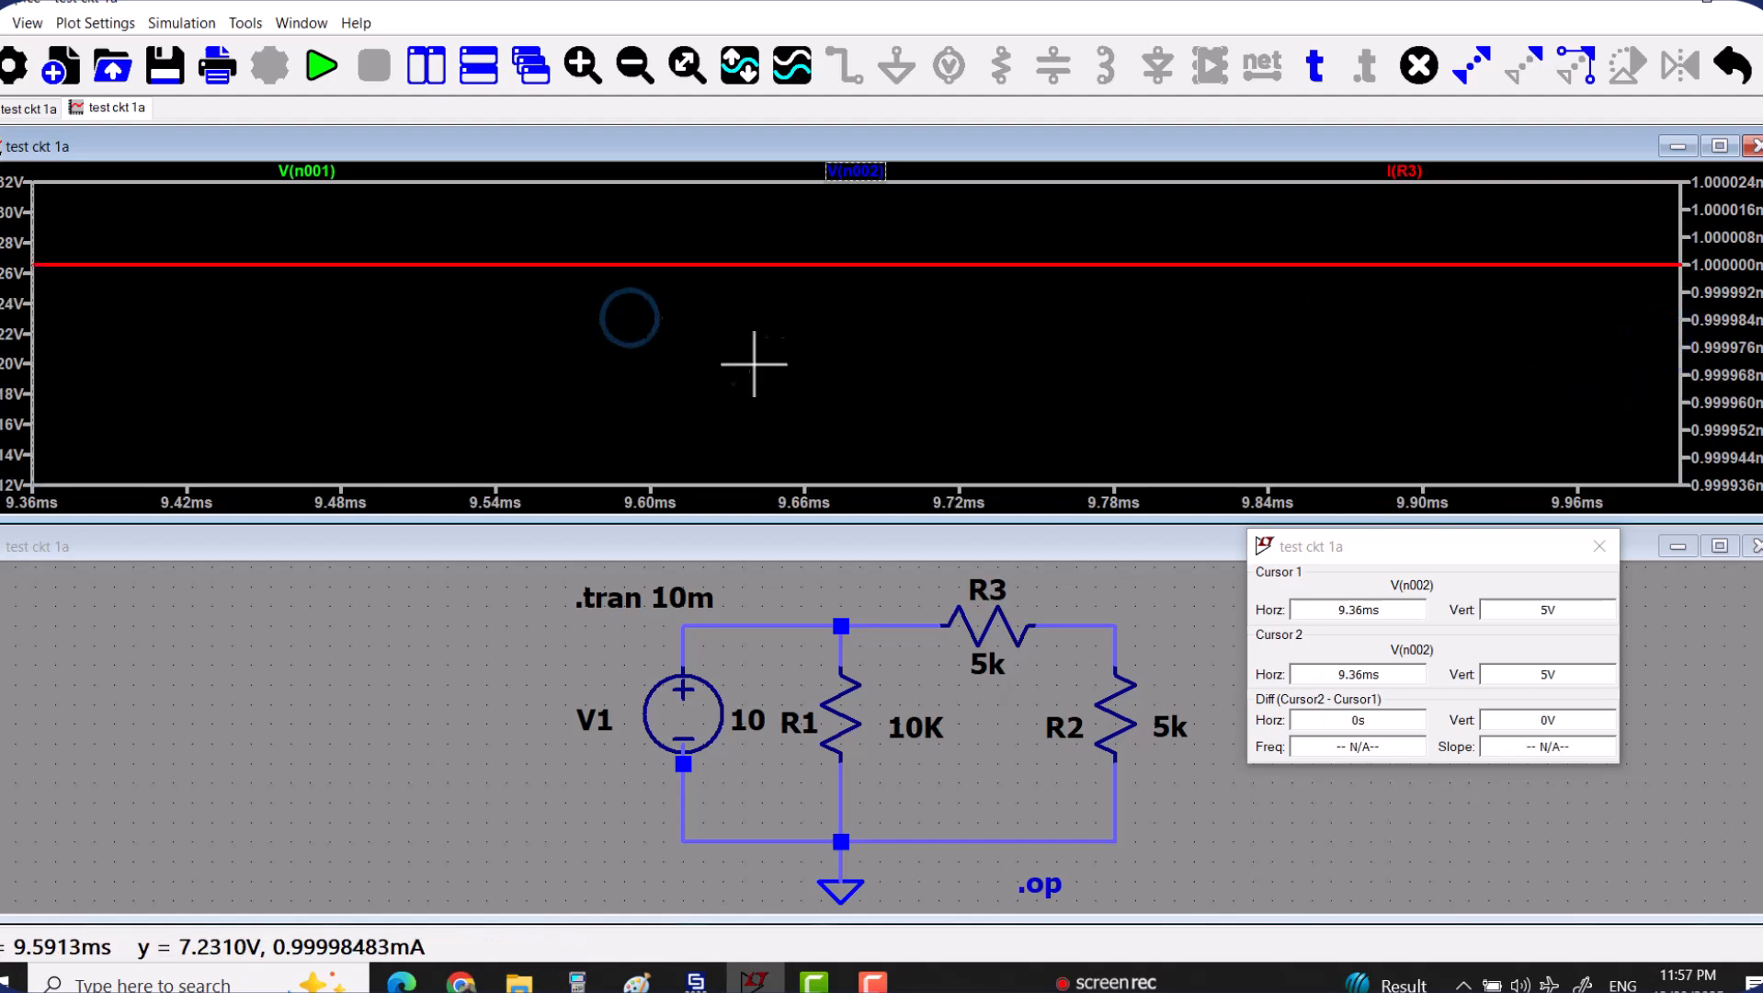
{"action": "left_click", "coordinate": [687, 65]}
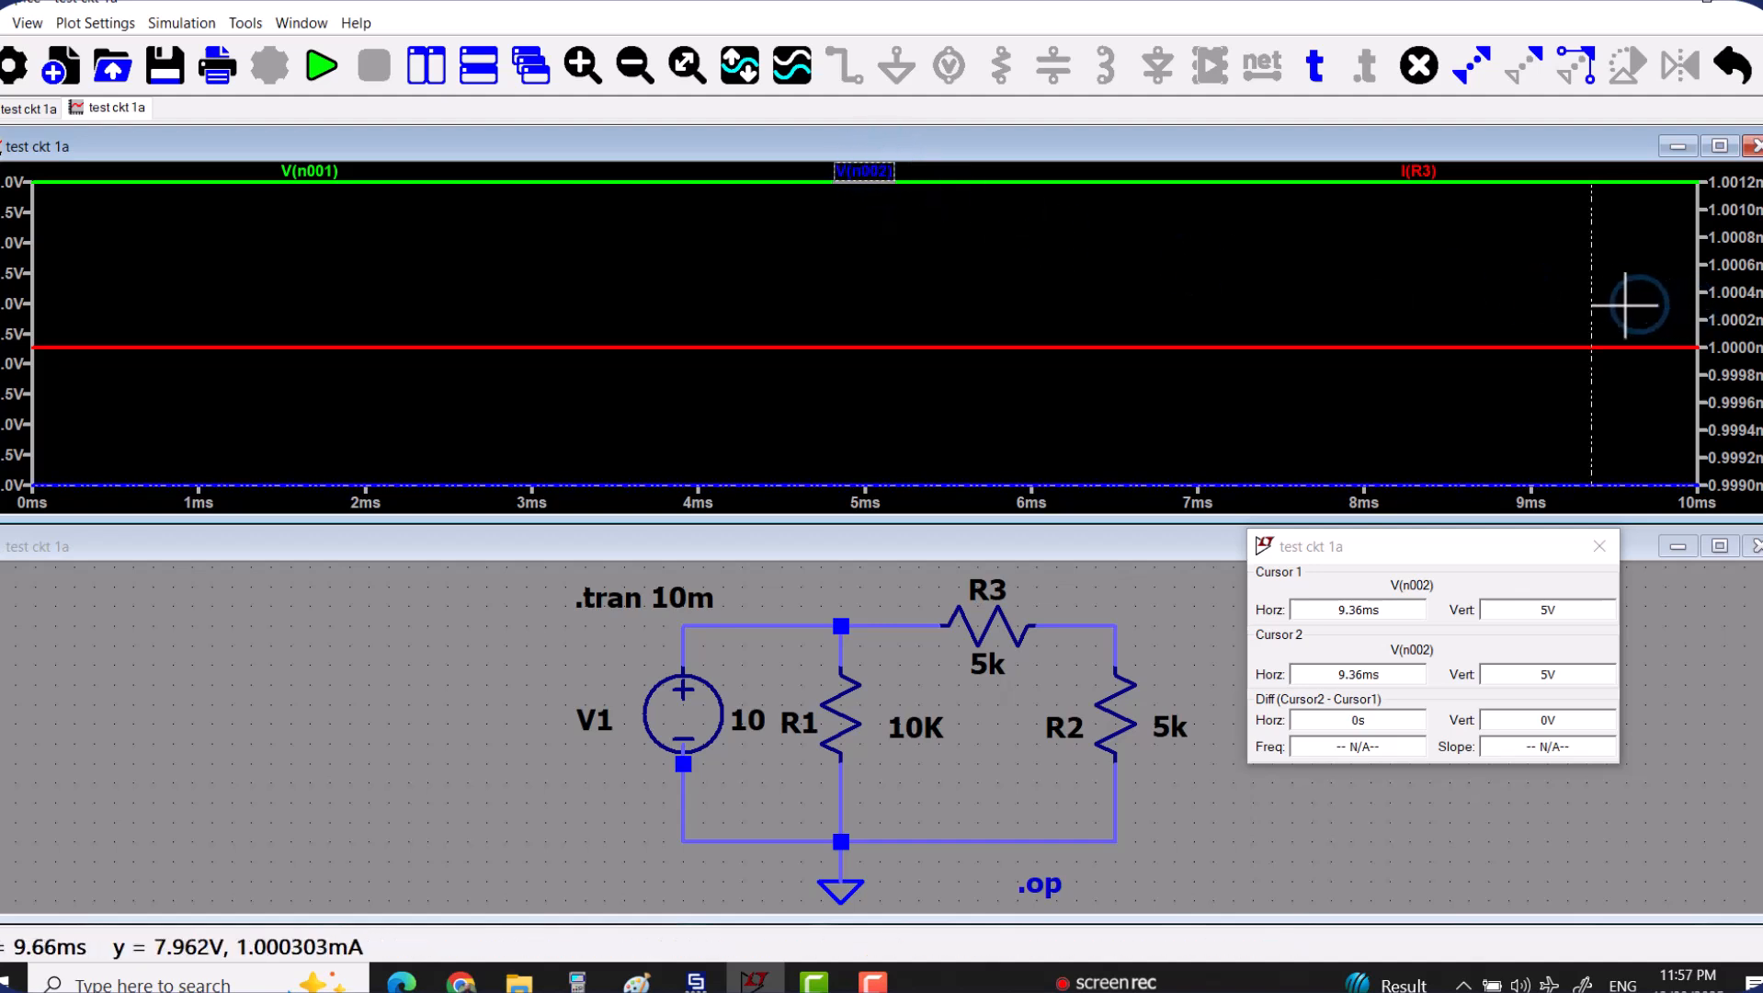
{"action": "left_click_drag", "start_coordinate": [1594, 303], "coordinate": [1540, 303]}
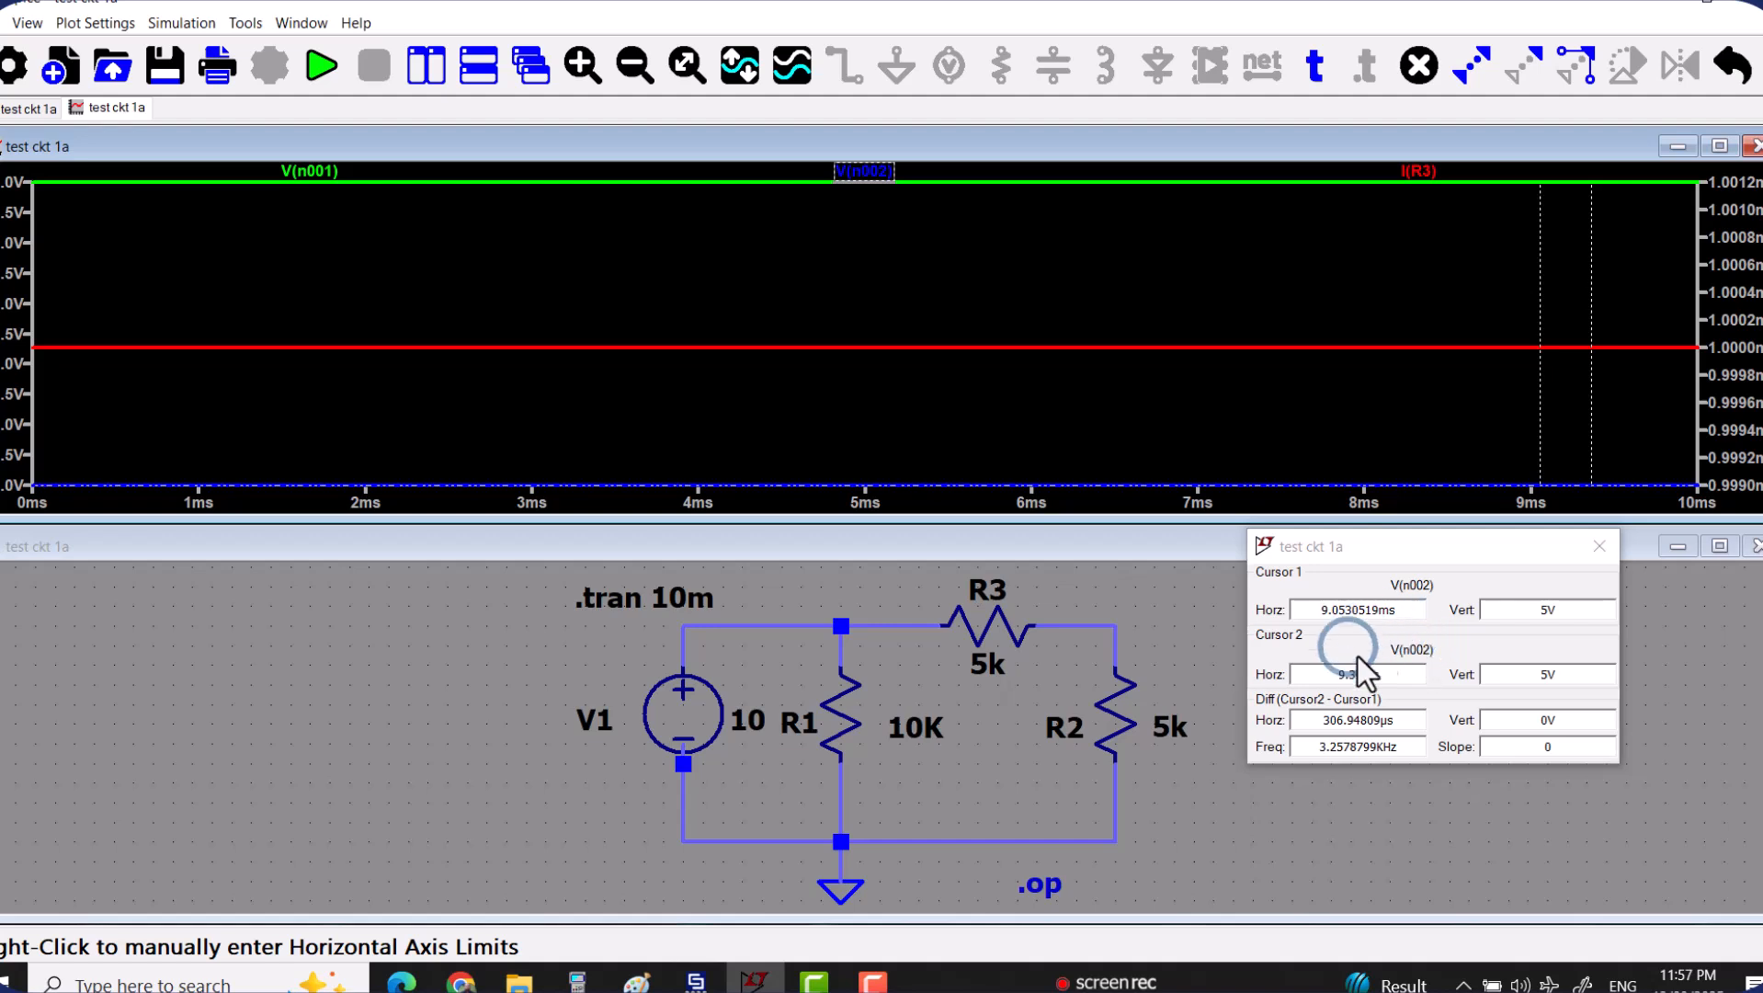
Place cursor 1 on the I(R3) trace and move cursor 2 on the V(n002) trace to about 8 ms.
{"action": "left_click", "coordinate": [1419, 171]}
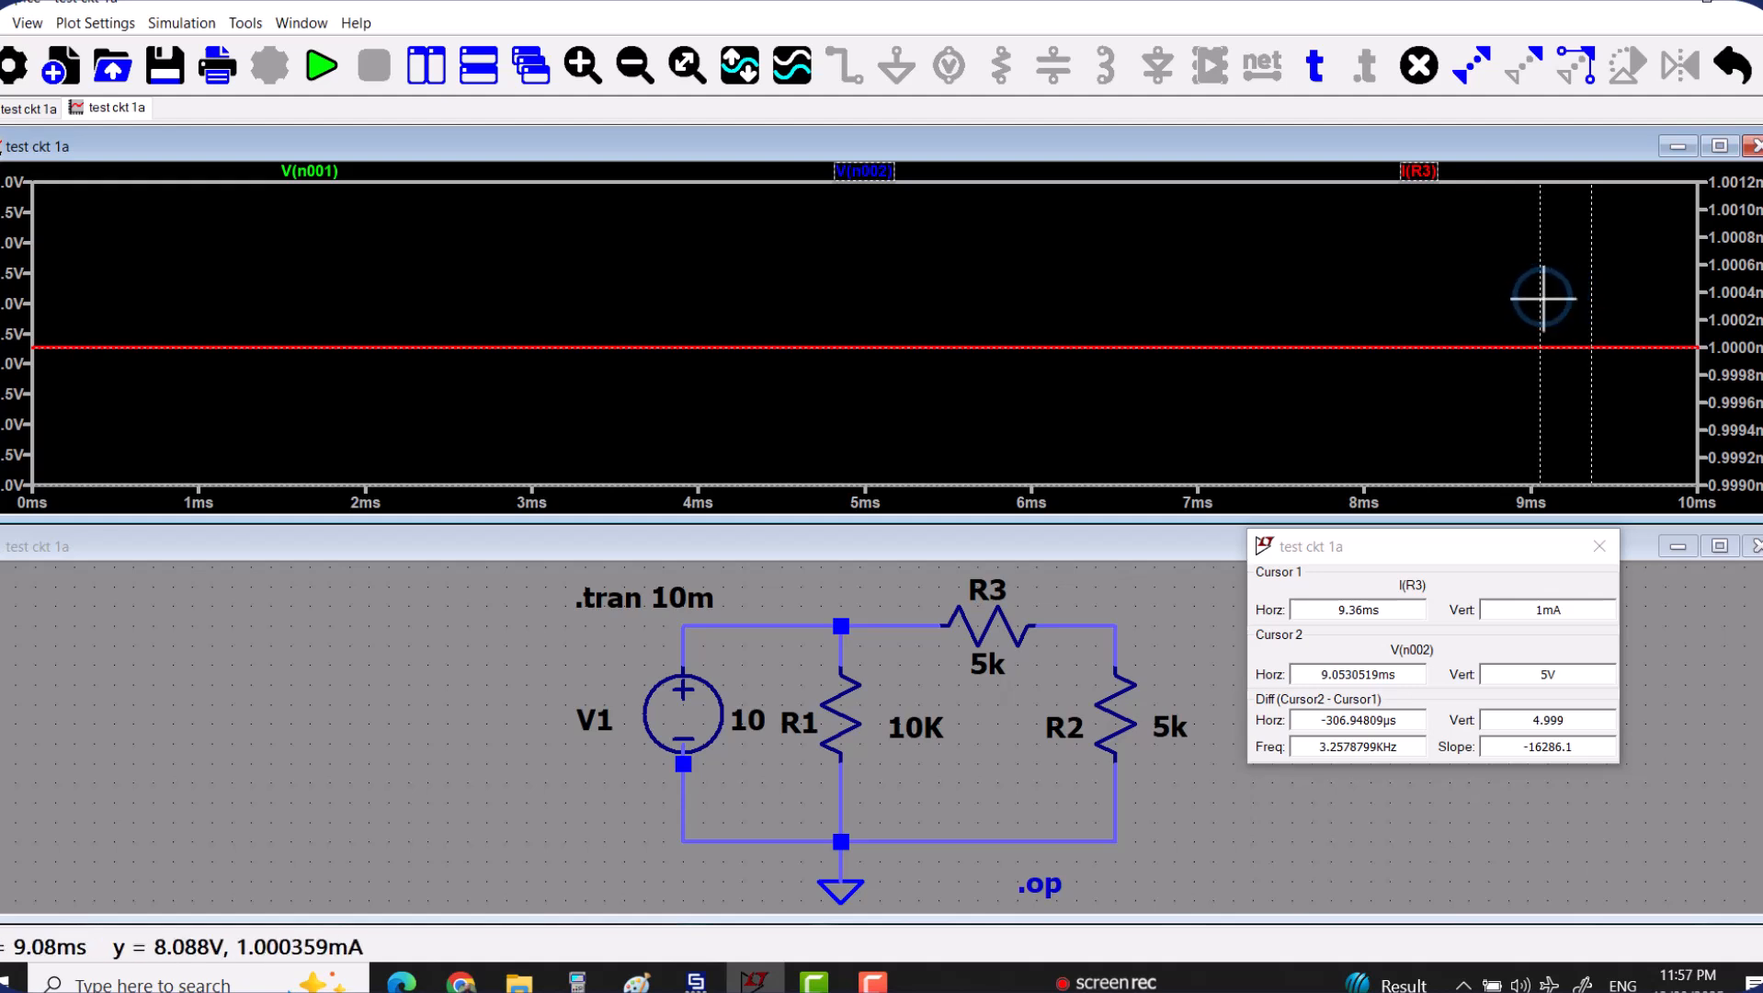
{"action": "left_click_drag", "start_coordinate": [1543, 304], "coordinate": [1091, 315]}
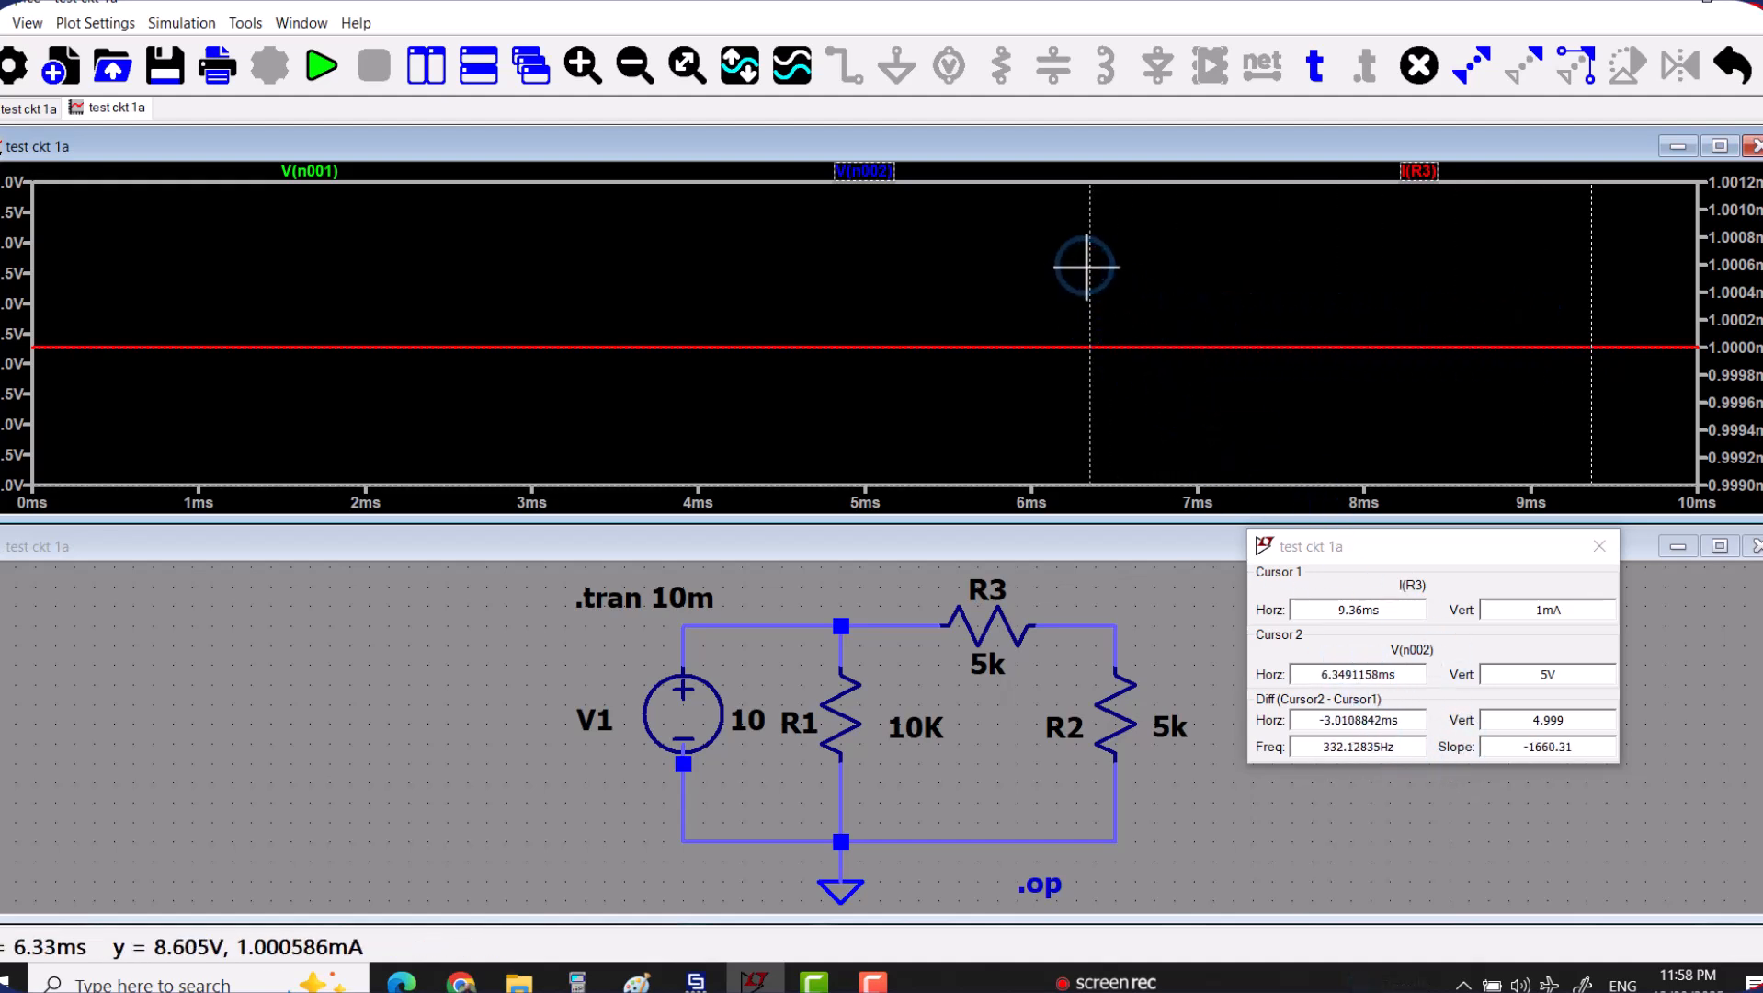
{"action": "left_click_drag", "start_coordinate": [1092, 267], "coordinate": [1366, 333]}
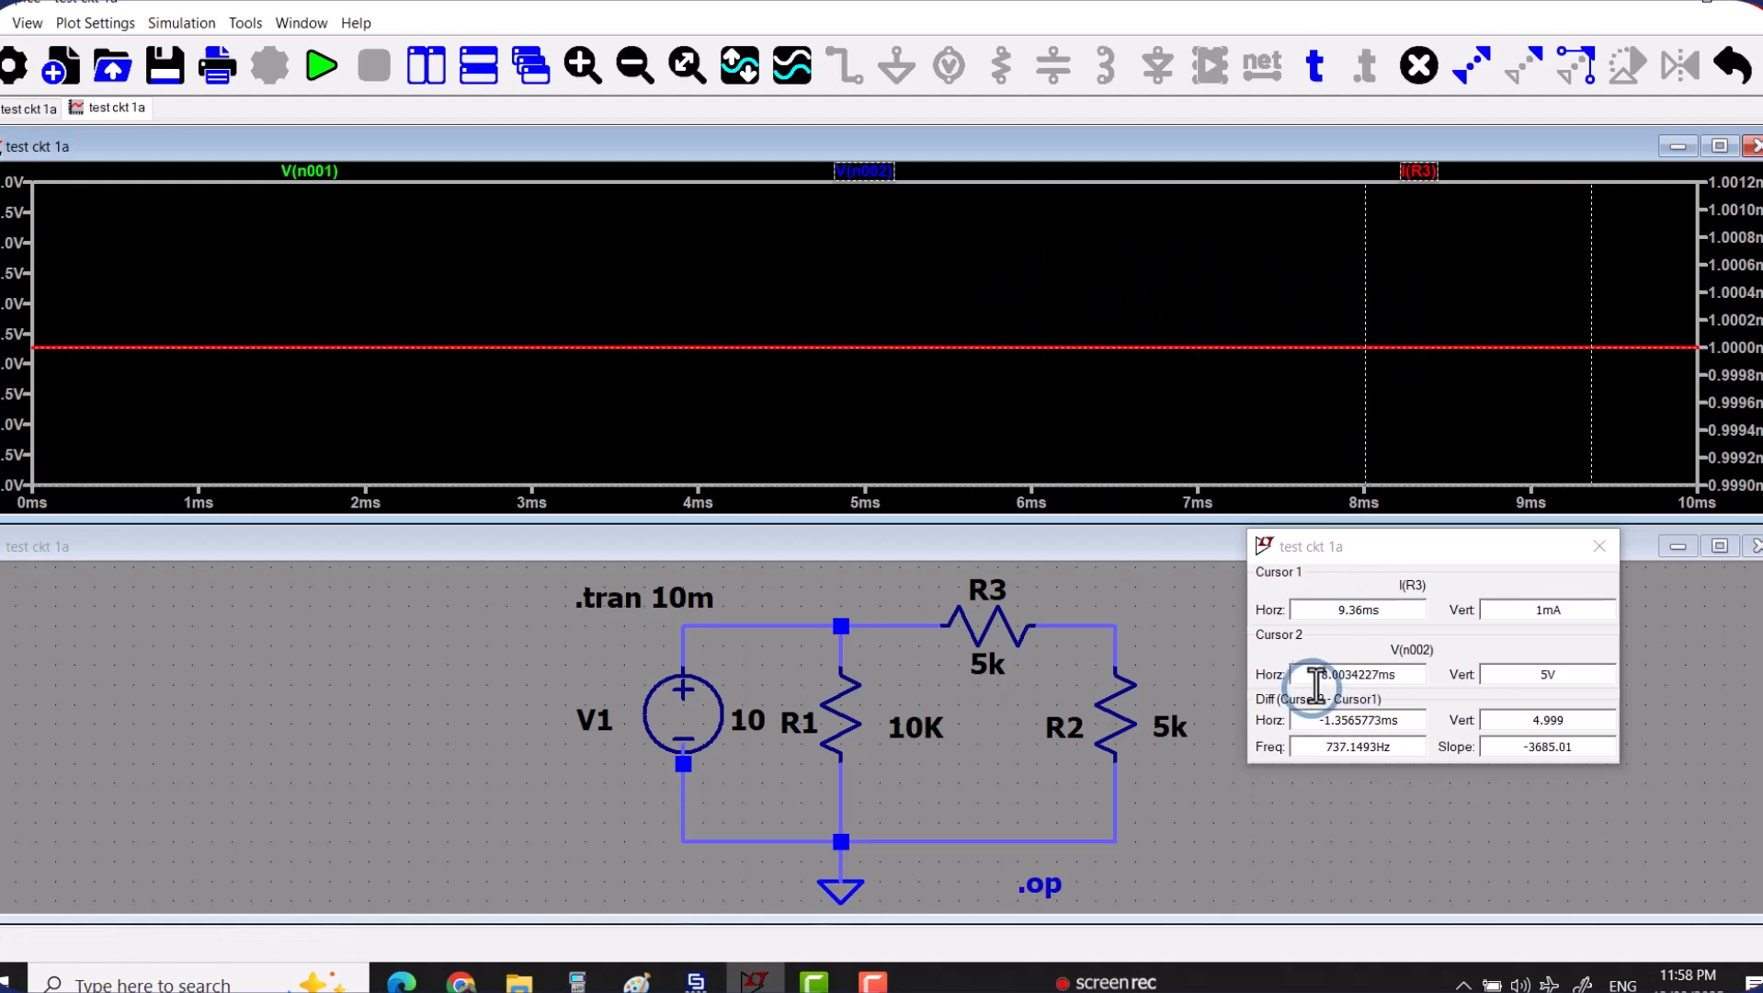
Move cursor 1 on the I(R3) trace to about 5.98 ms and examine the horizontal and vertical differences between the cursors.
{"action": "left_click_drag", "start_coordinate": [1591, 262], "coordinate": [1032, 216]}
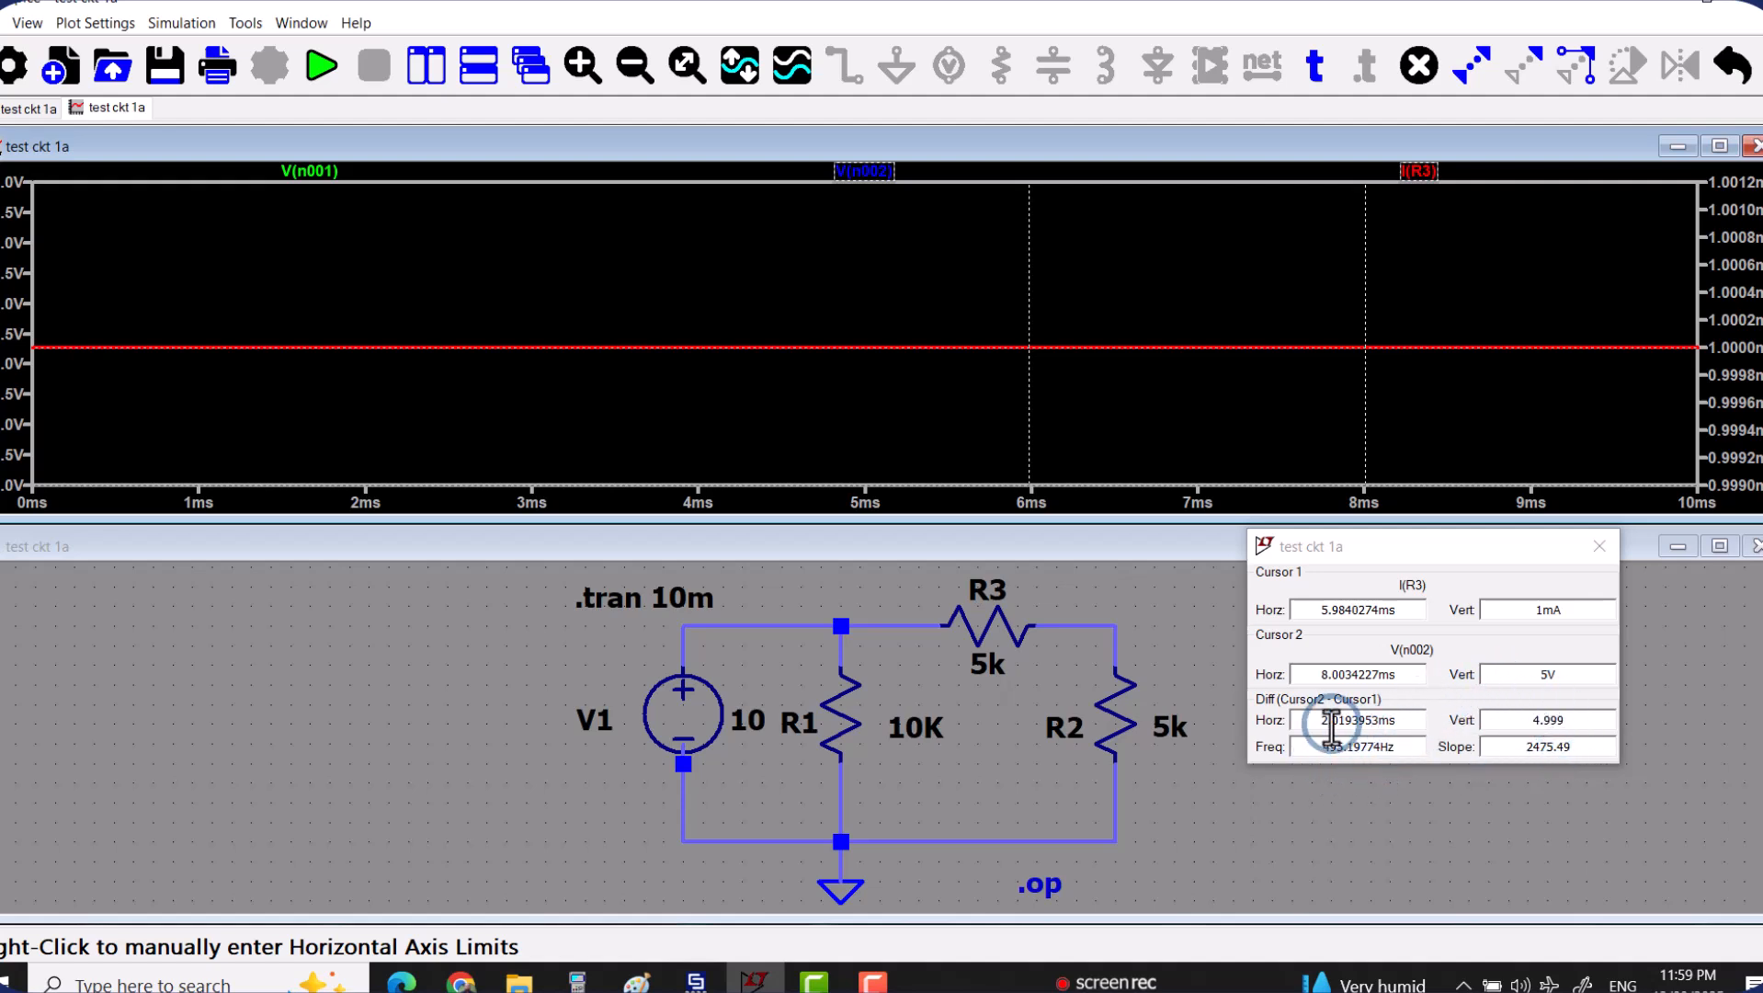
{"action": "left_click_drag", "start_coordinate": [1296, 719], "coordinate": [1408, 718]}
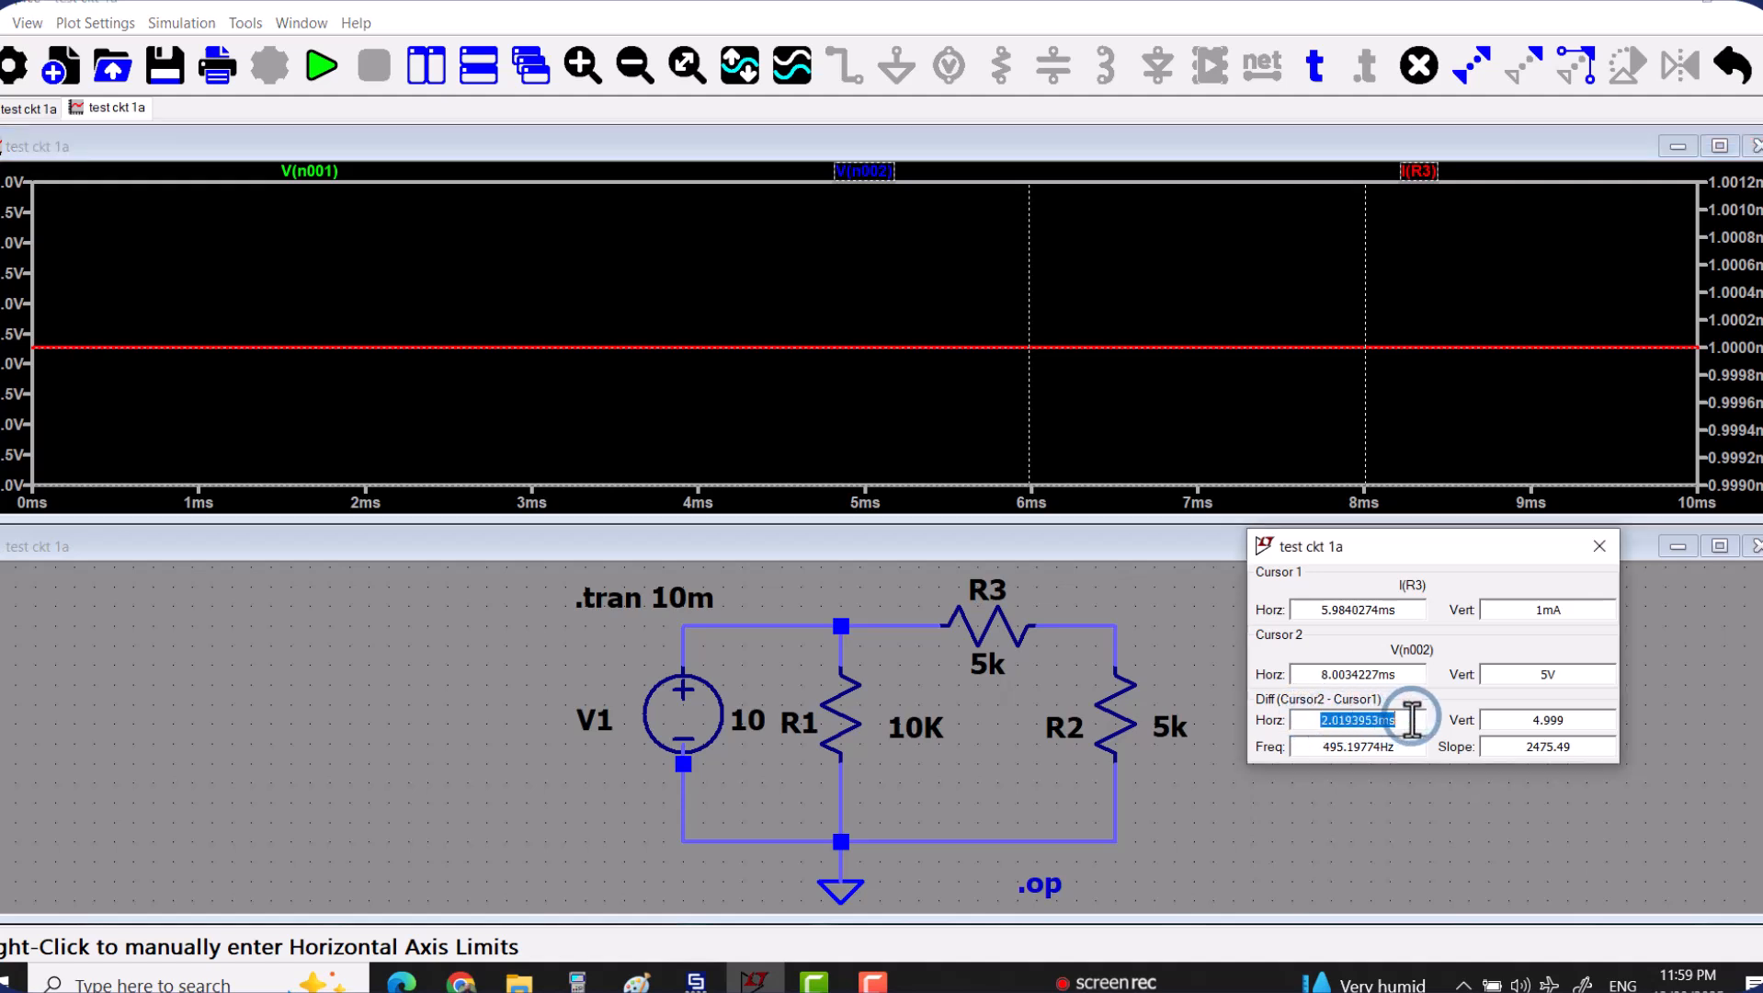
{"action": "left_click_drag", "start_coordinate": [1530, 719], "coordinate": [1573, 720]}
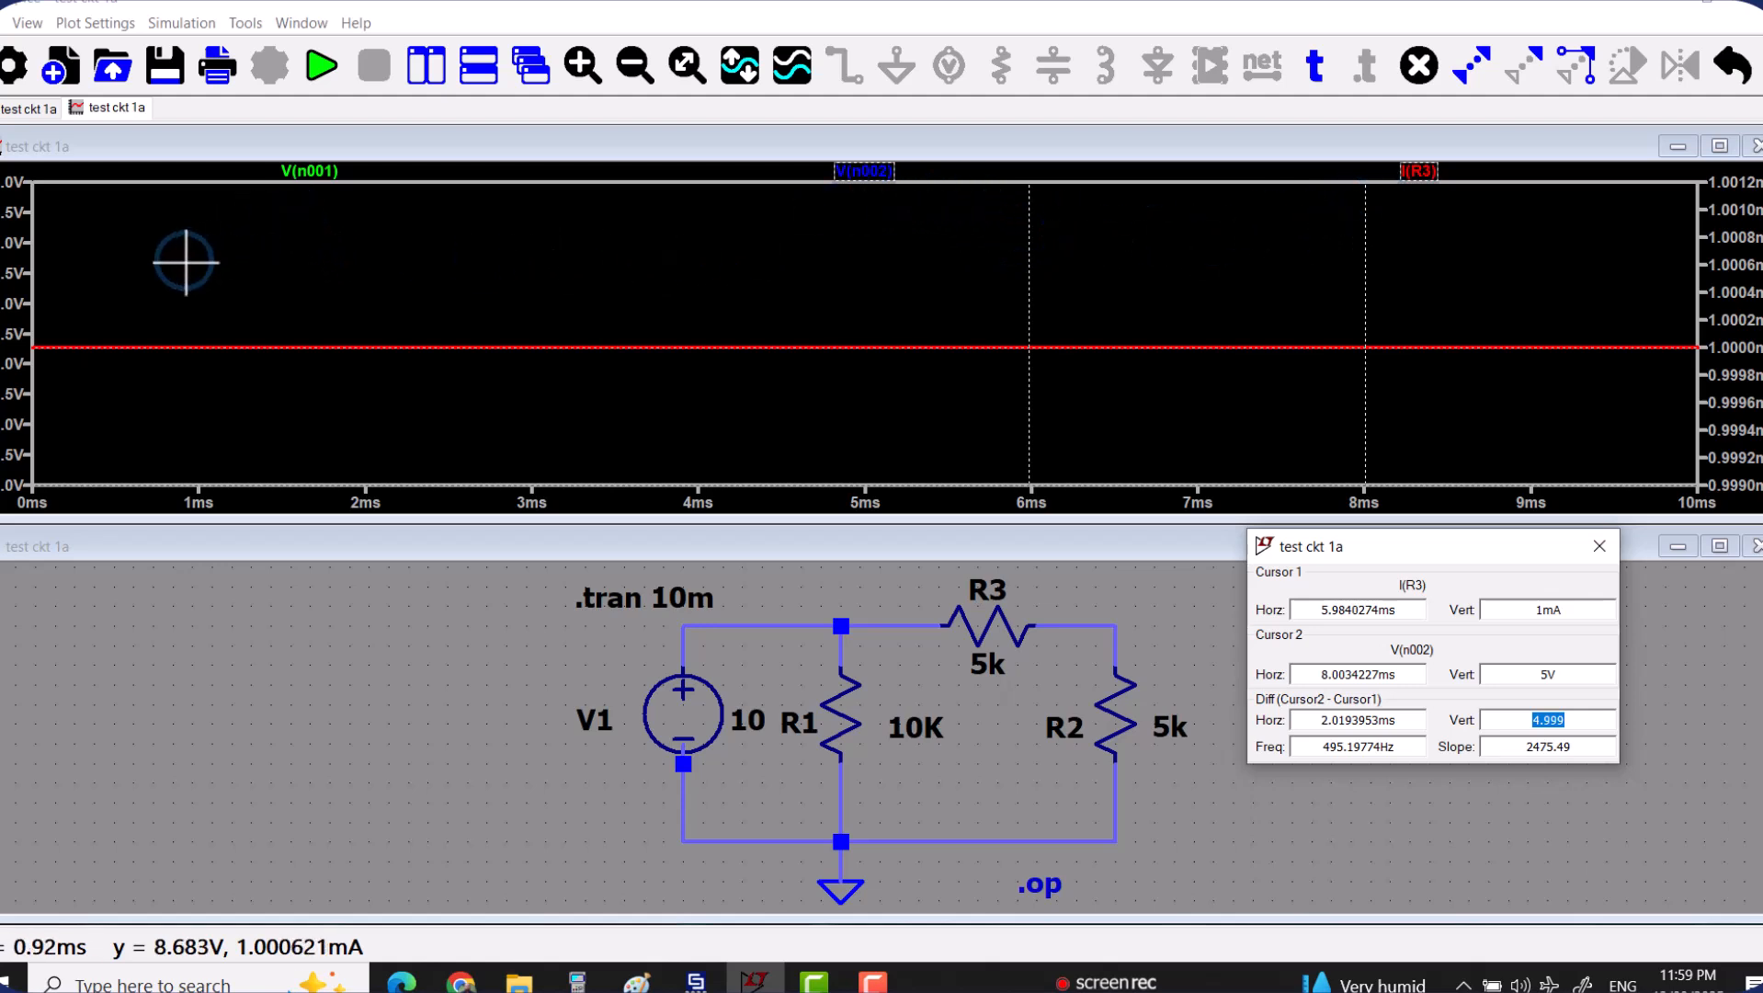
Place cursor 1 on the V(n001) trace, leaving cursor 2 on I(R3).
{"action": "left_click", "coordinate": [301, 175]}
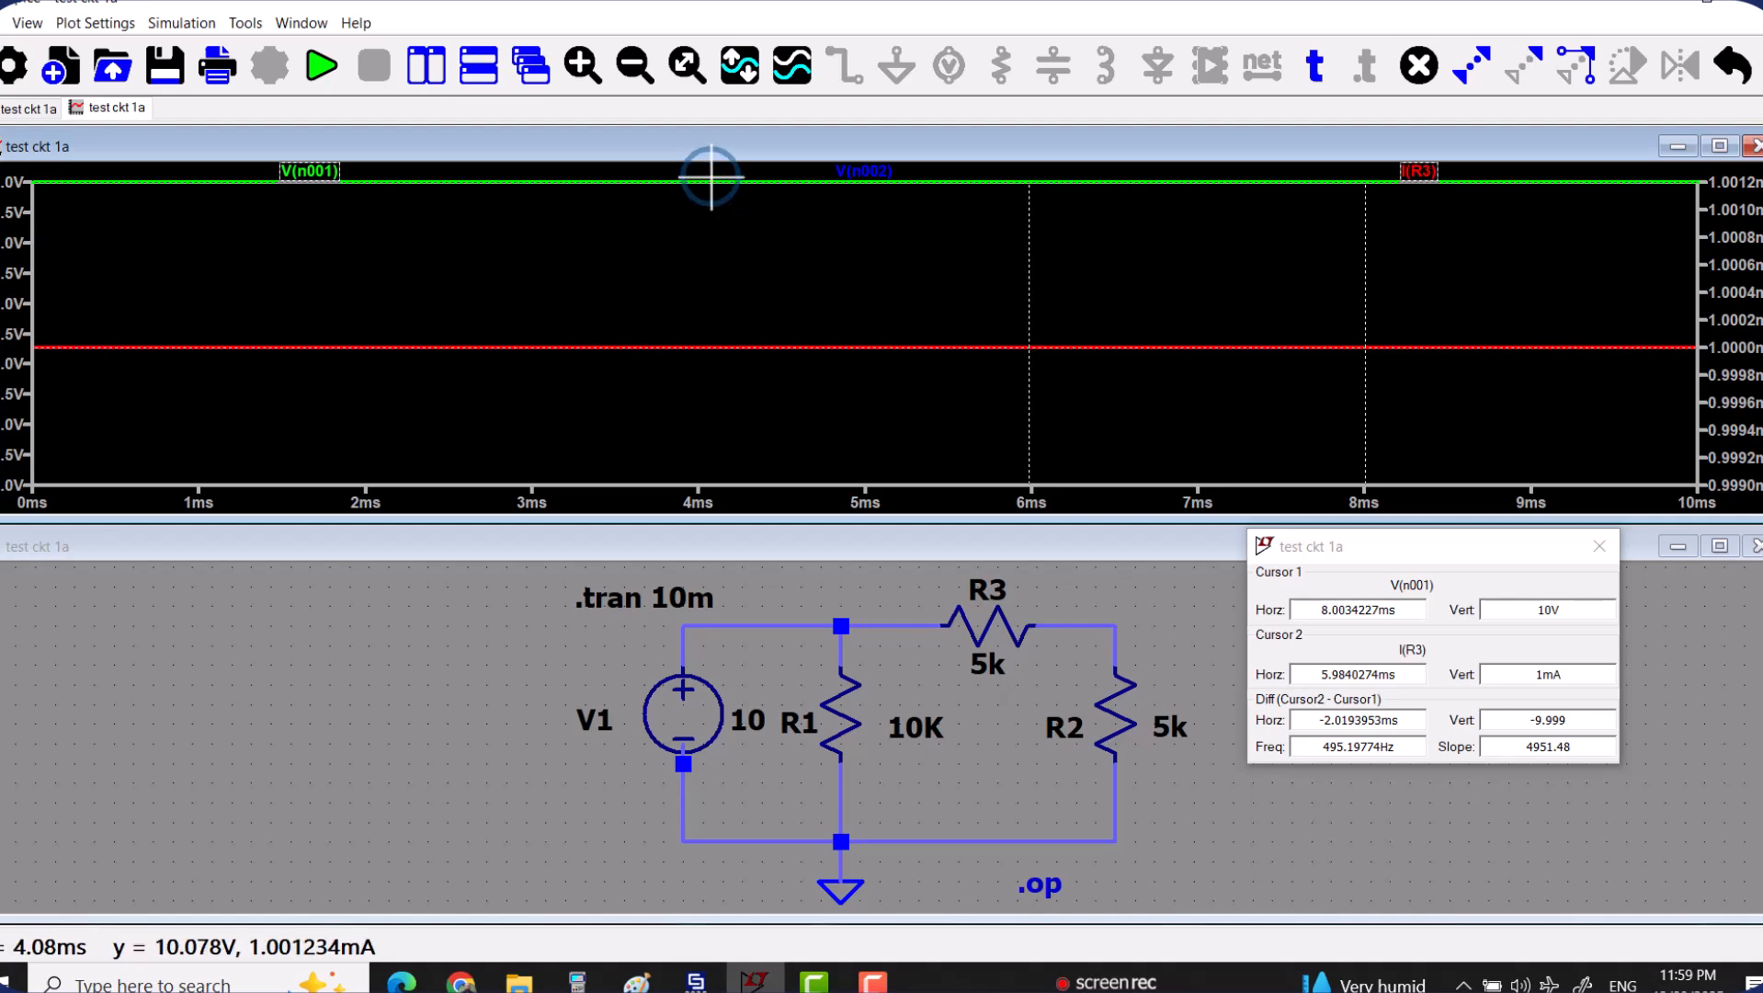
Add the expression V(n001)*I(V1) to the plot as a trace and place cursor 1 on it.
{"action": "right_click", "coordinate": [693, 353]}
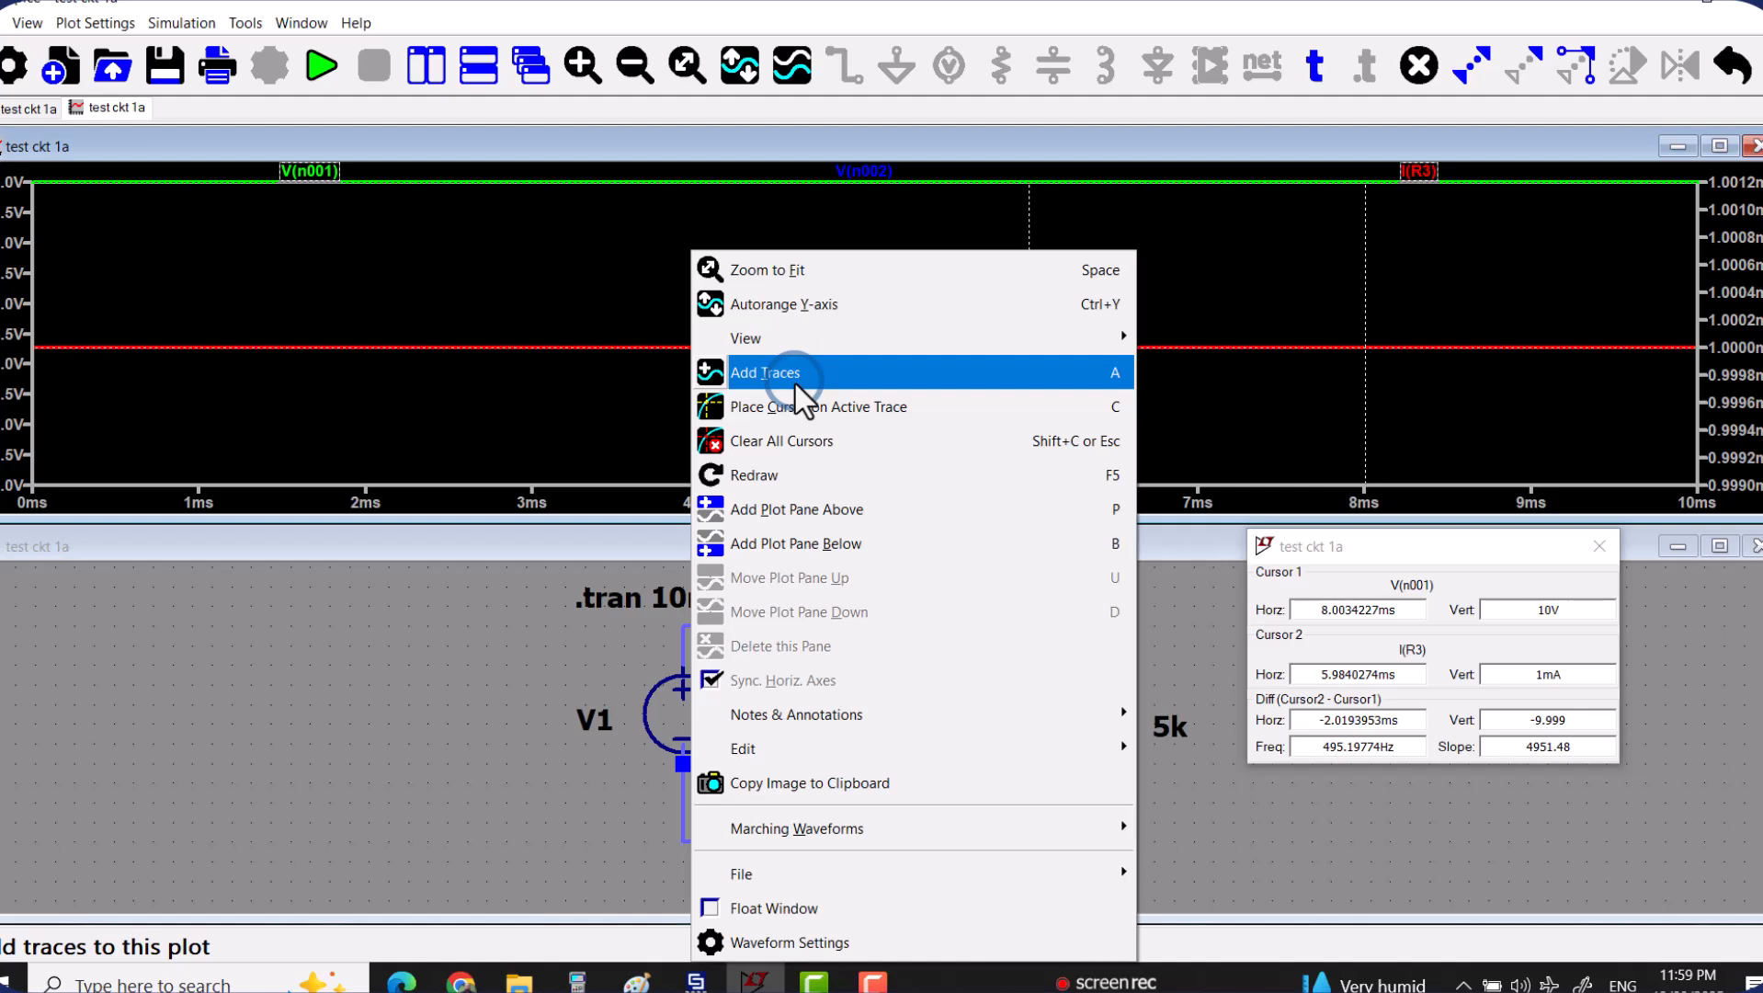
{"action": "left_click", "coordinate": [792, 379]}
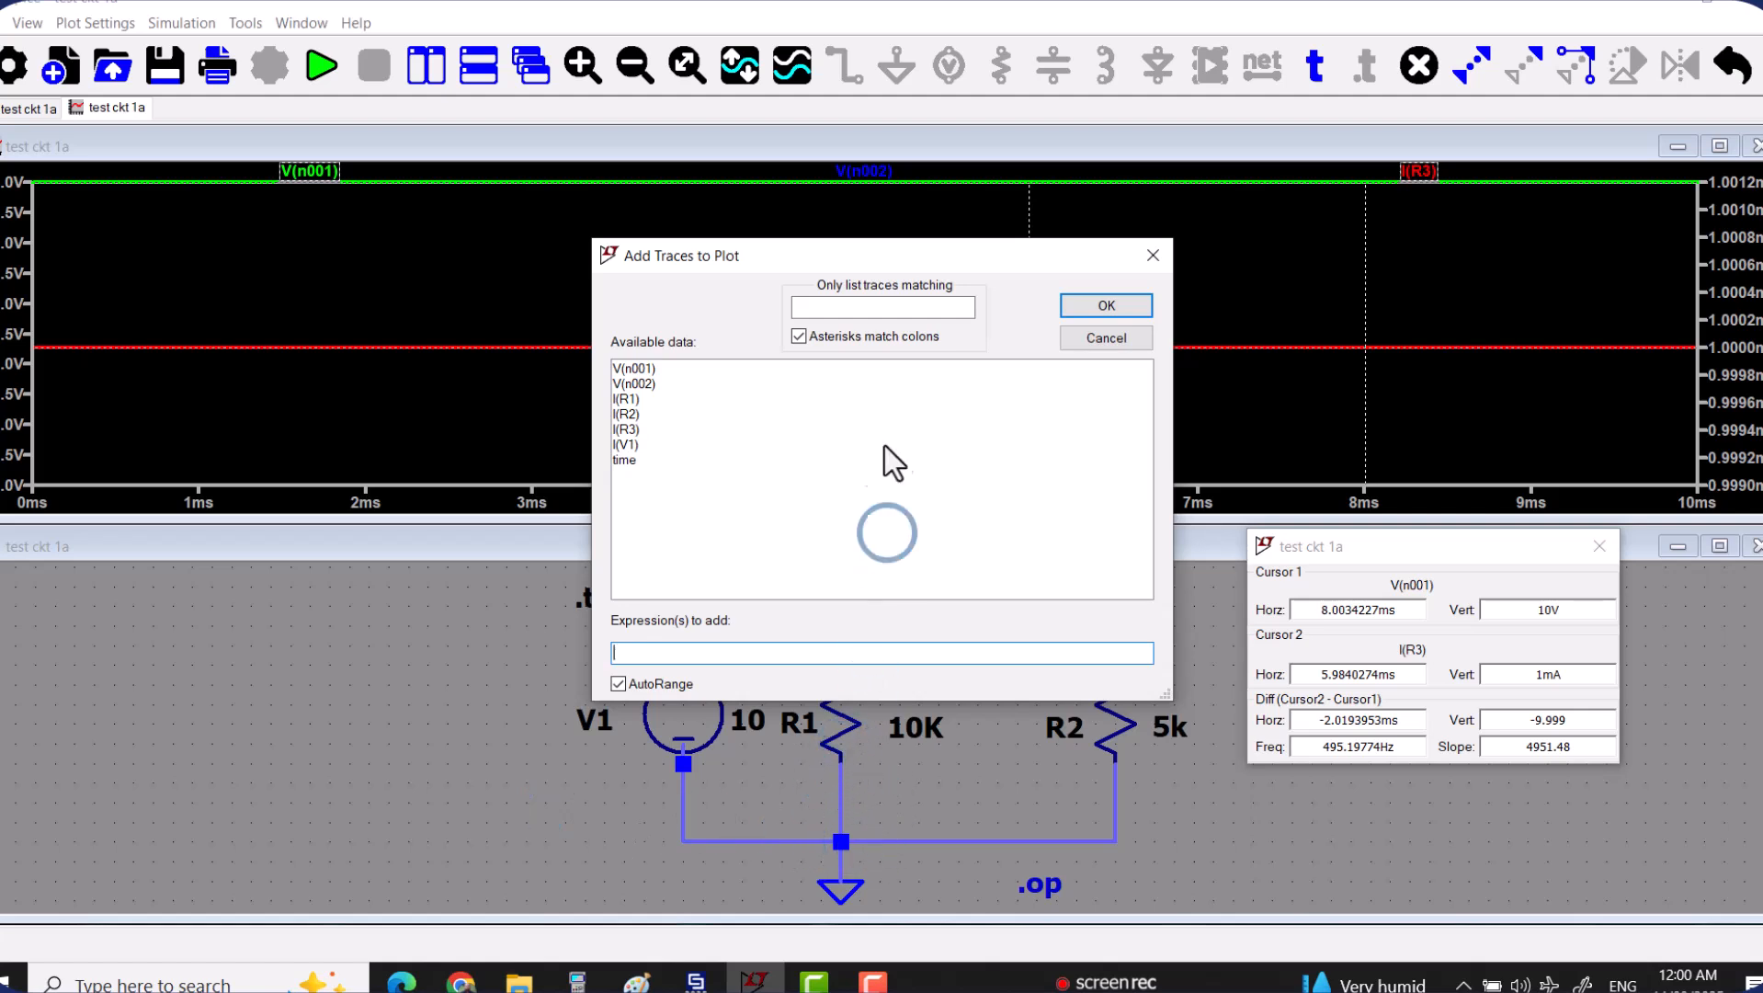
{"action": "left_click_drag", "start_coordinate": [893, 254], "coordinate": [915, 143]}
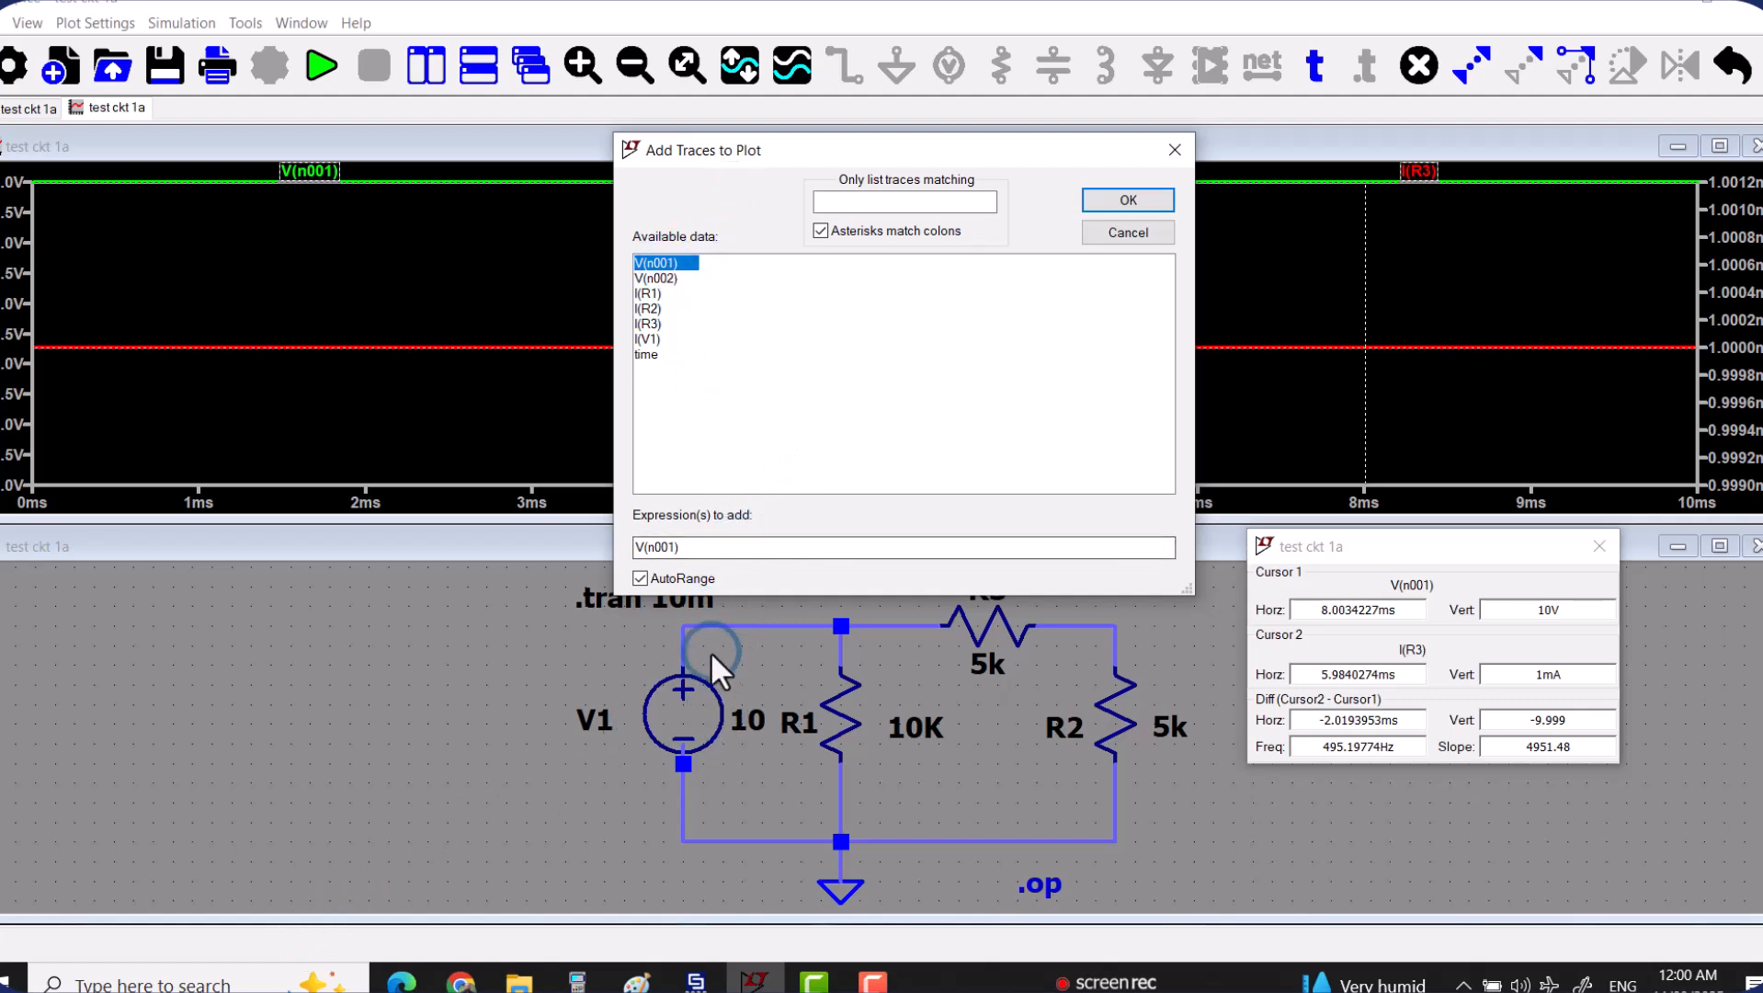
{"action": "left_click", "coordinate": [744, 545]}
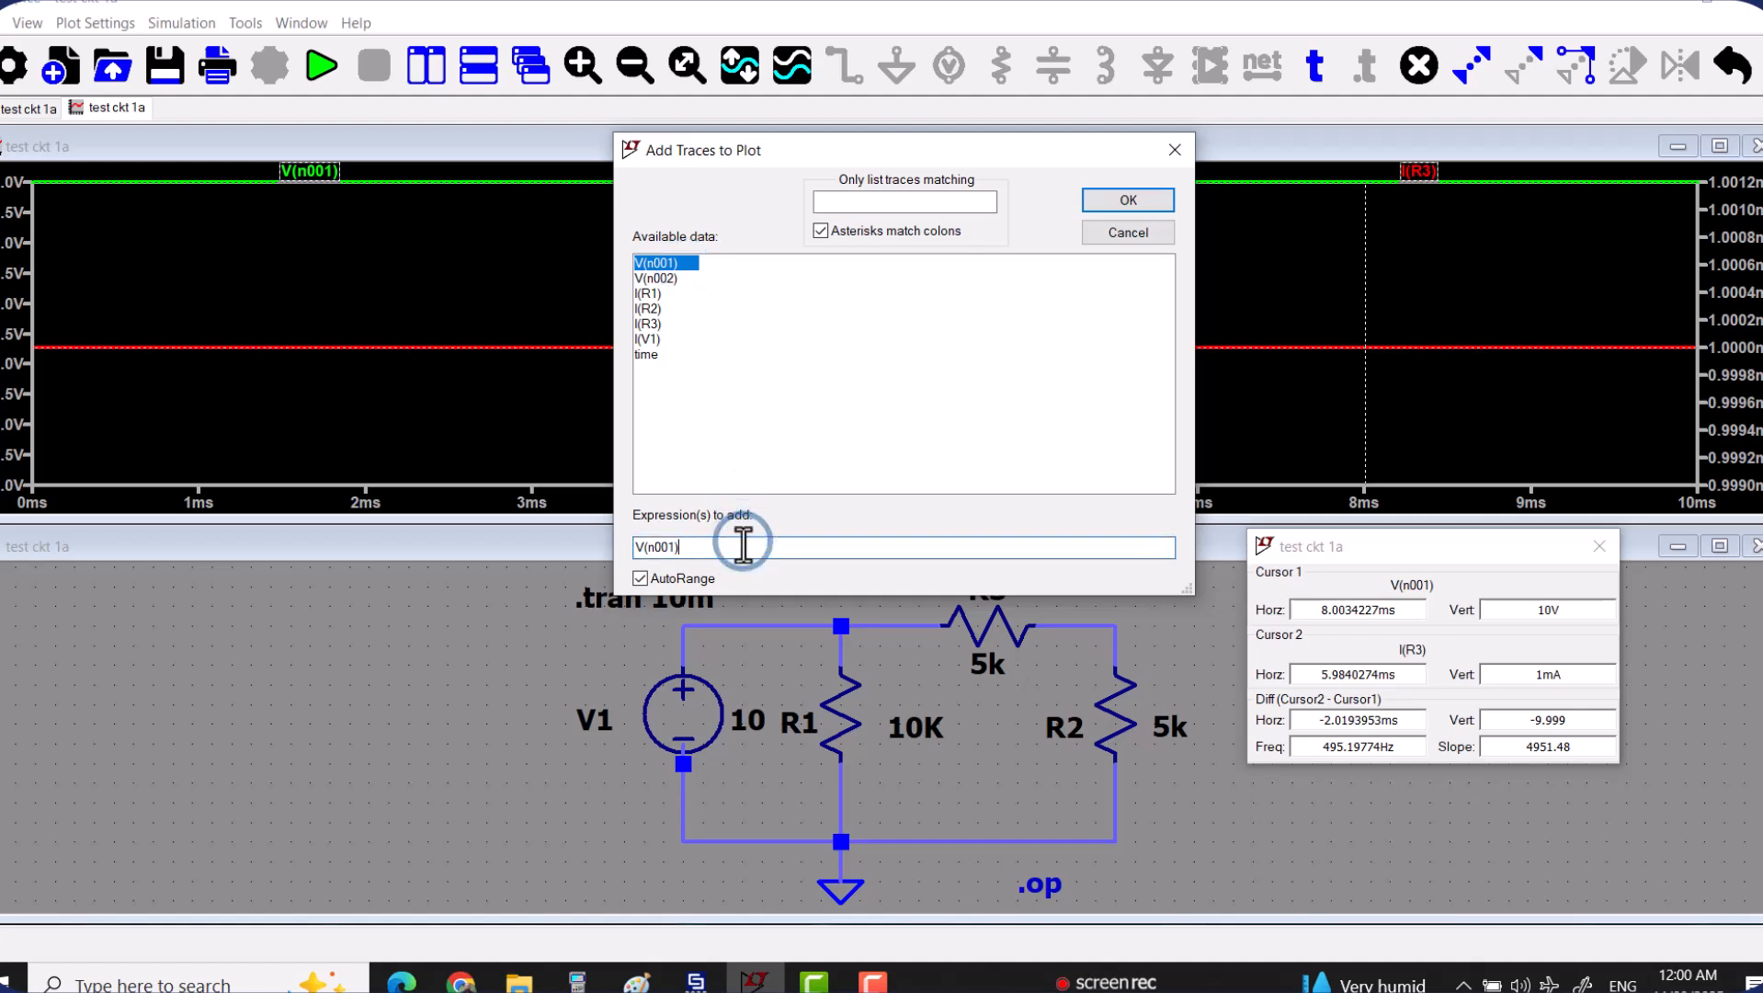
{"action": "type", "text": "*"}
{"action": "left_click", "coordinate": [648, 339]}
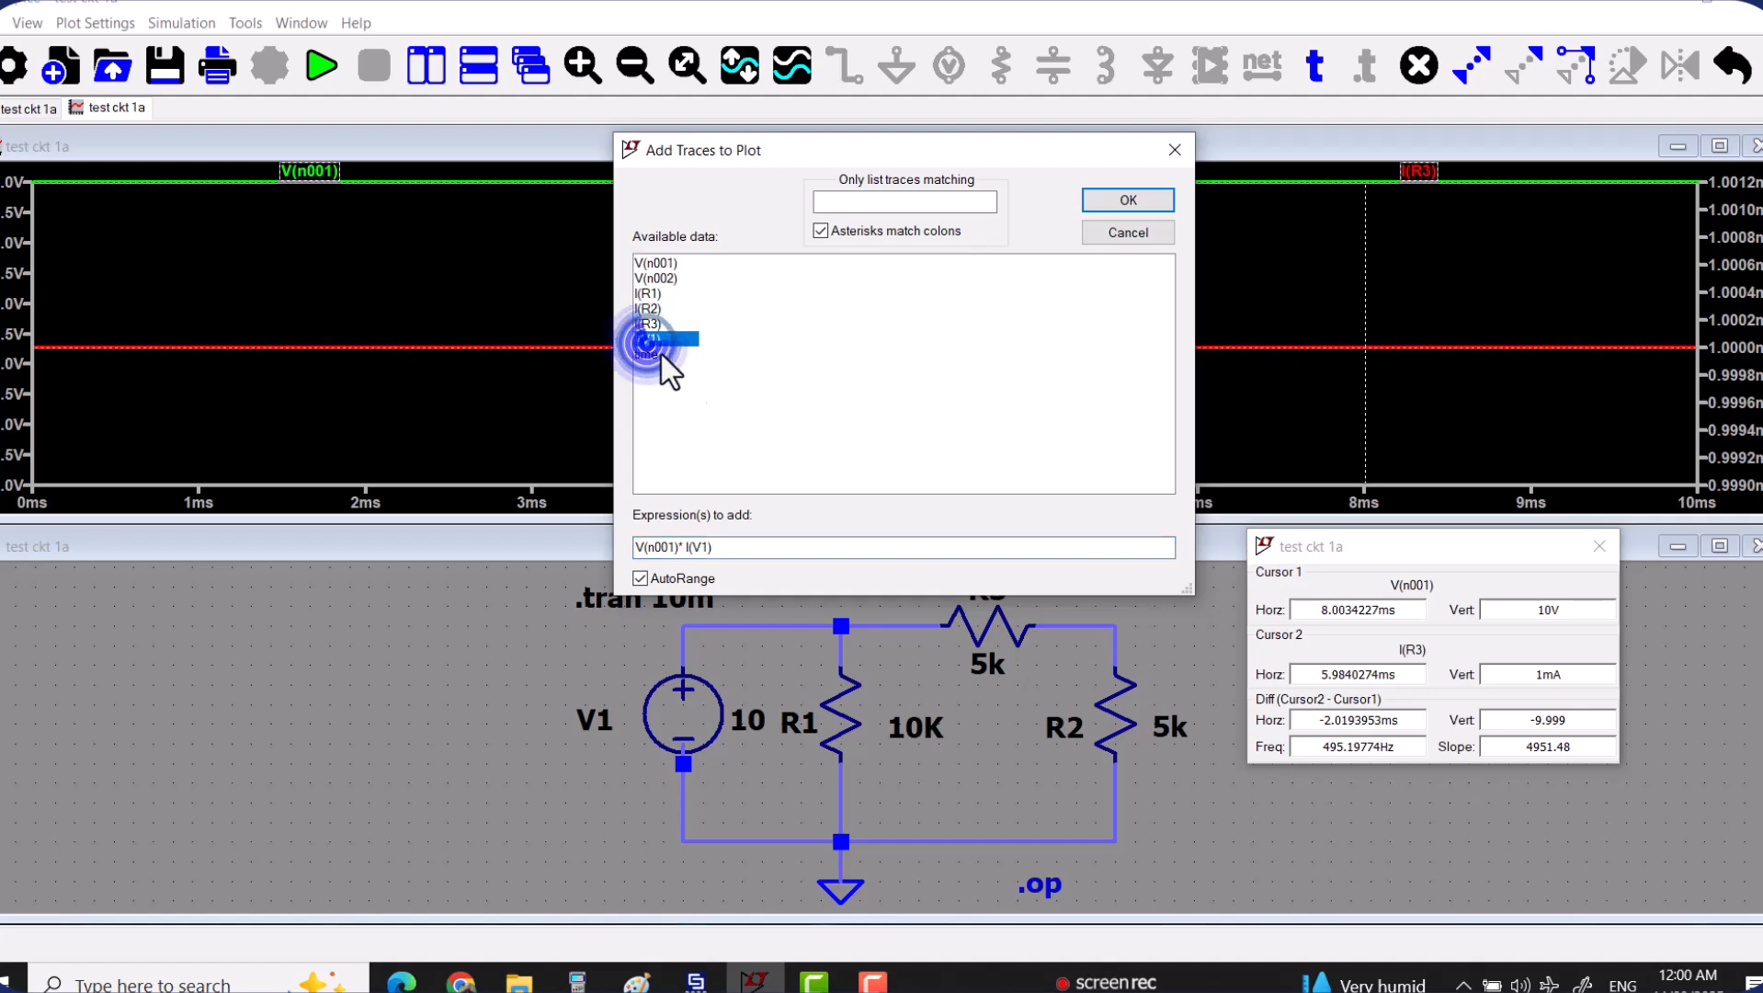
{"action": "left_click", "coordinate": [1128, 199]}
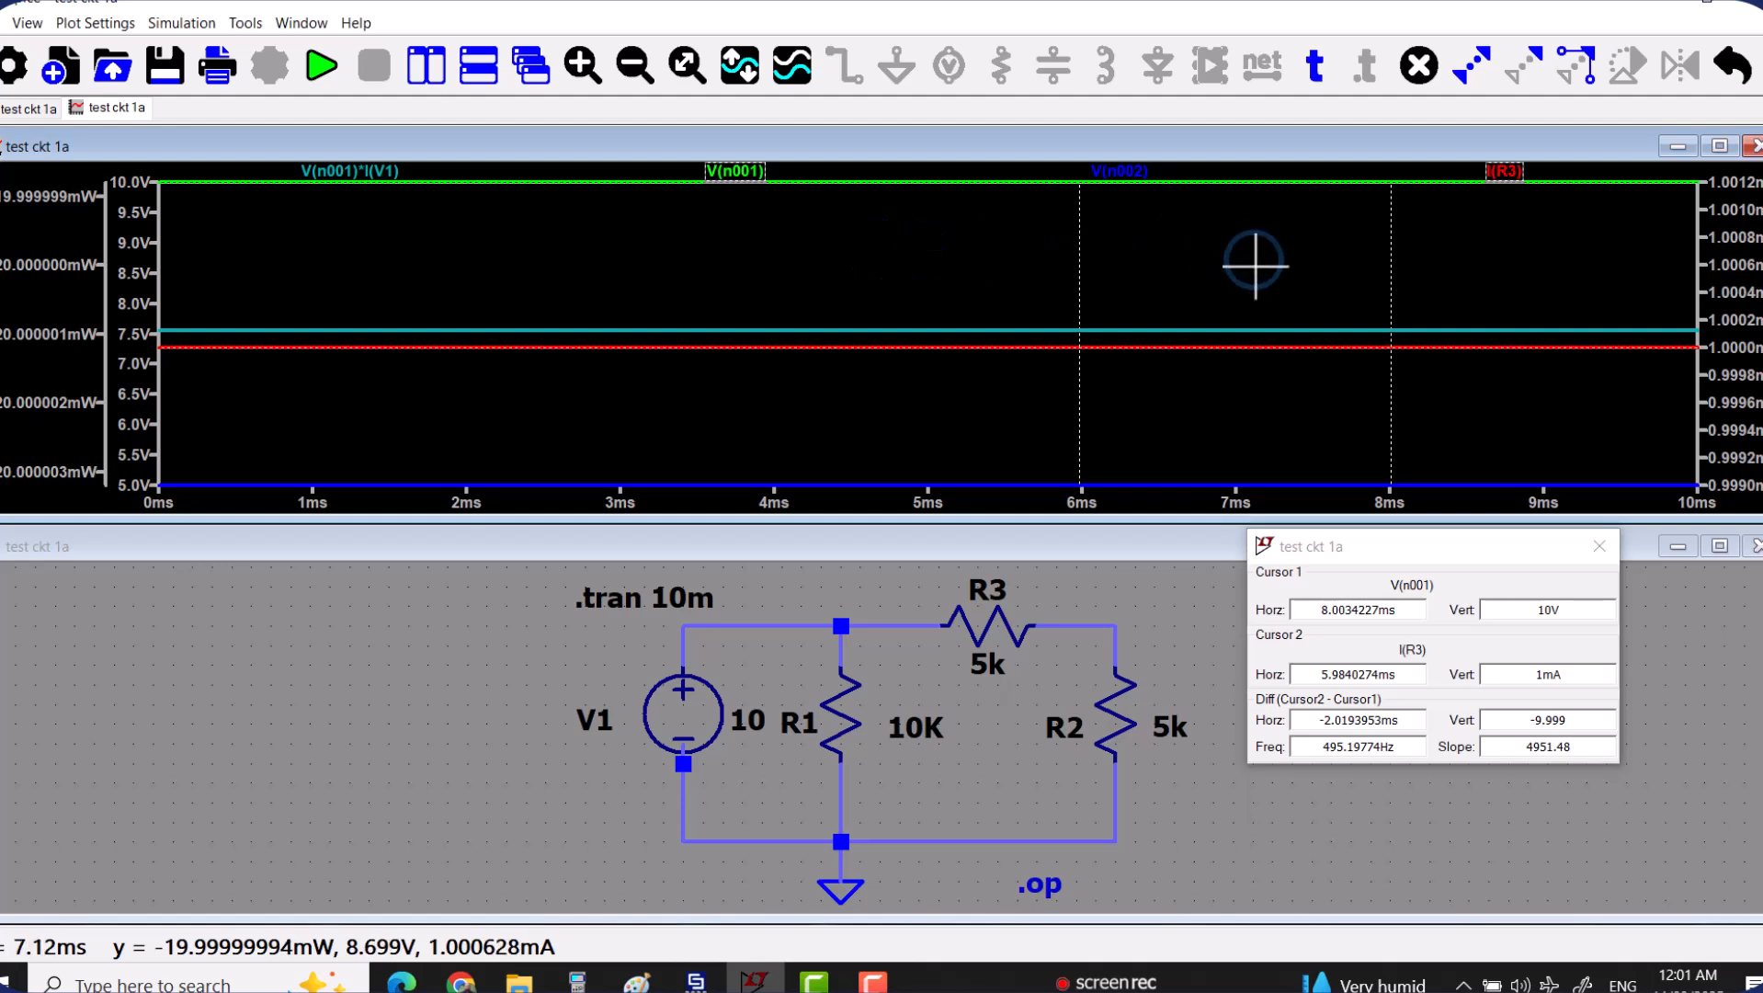
{"action": "left_click", "coordinate": [336, 175]}
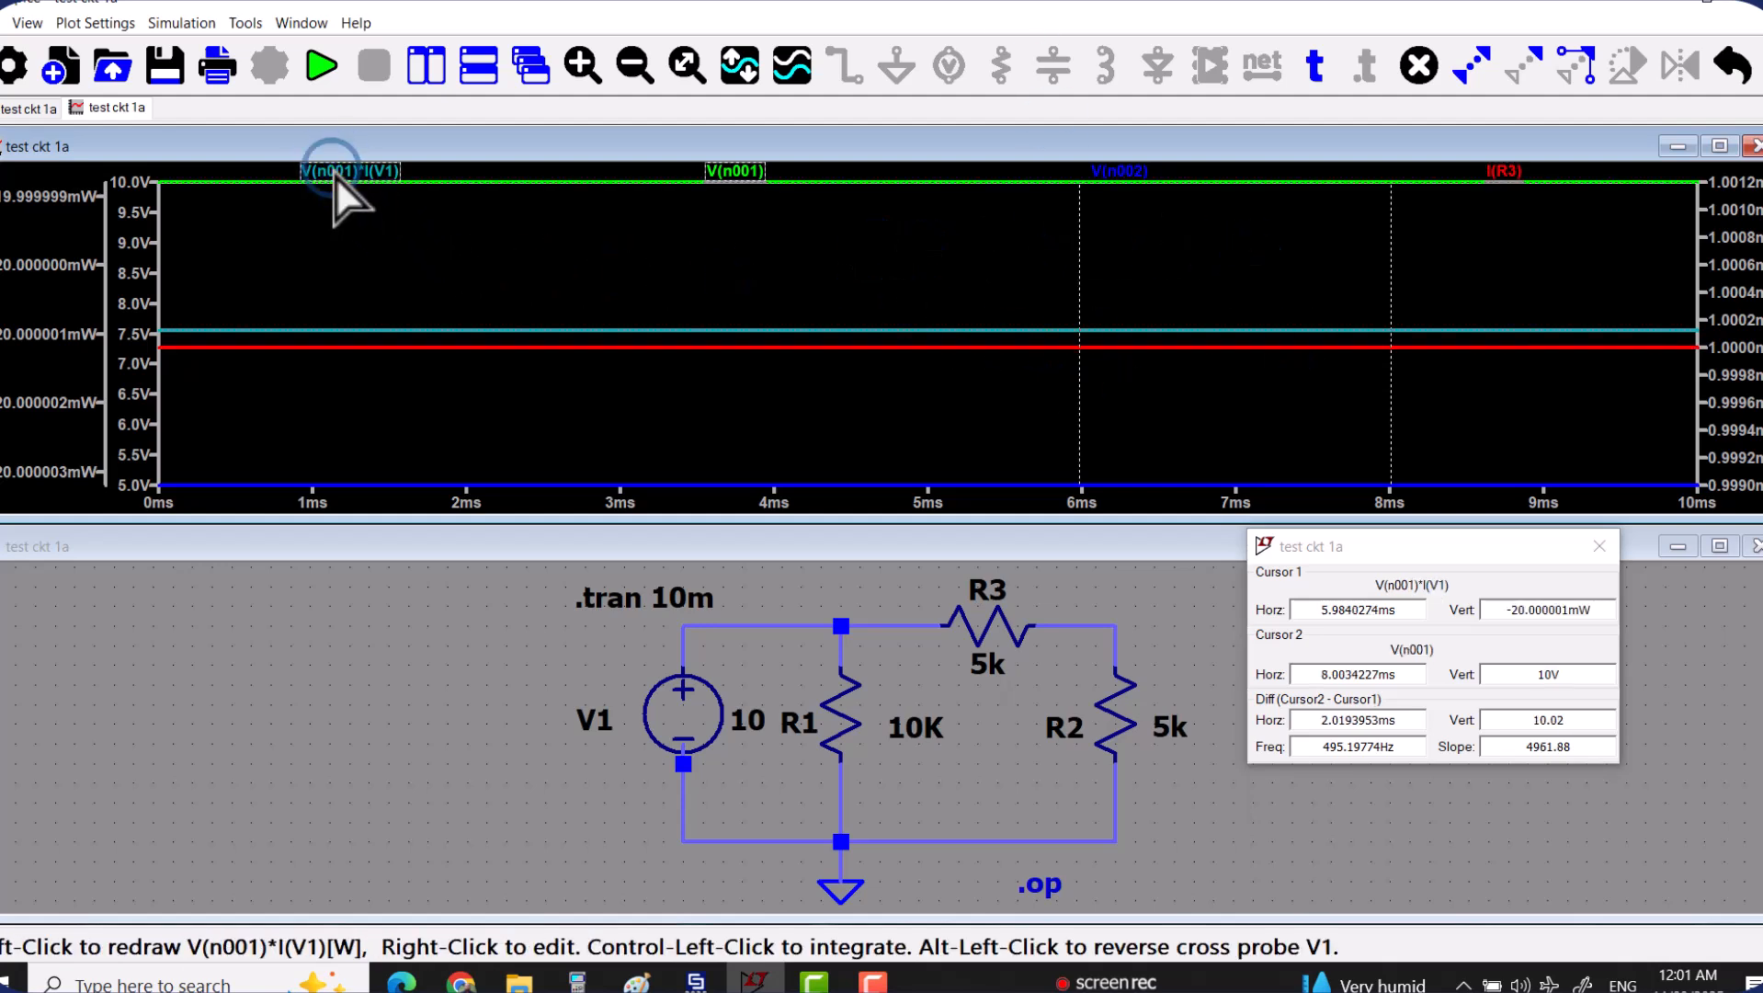